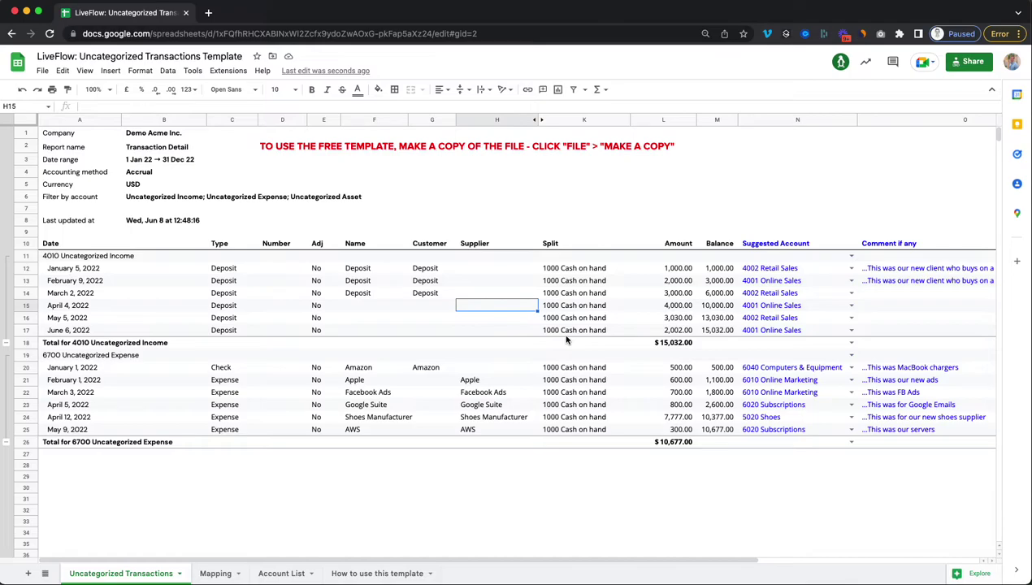
Step: Make a copy of the Uncategorized Transactions Template spreadsheet under its default name
drag(549, 559, 666, 559)
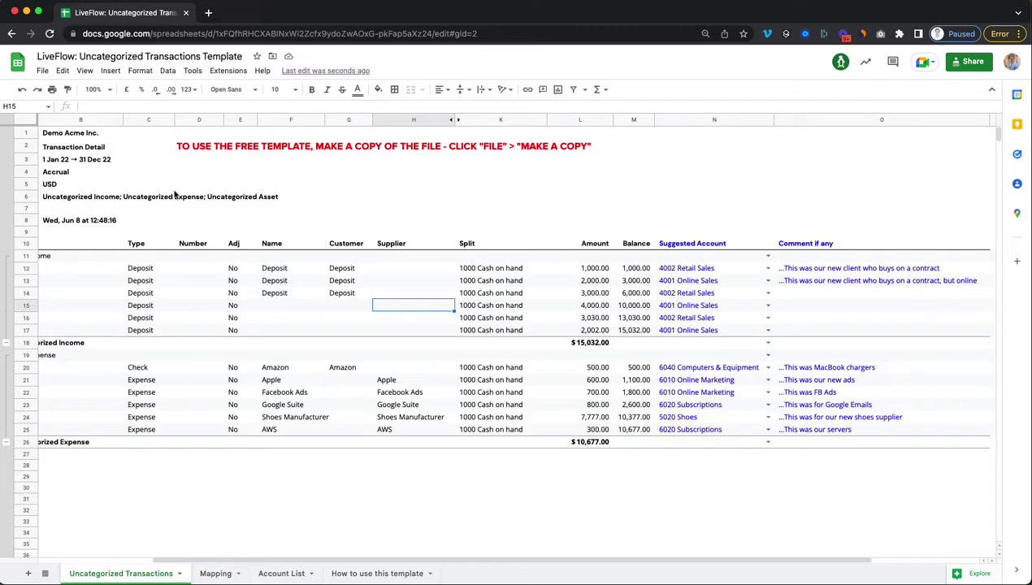
click(44, 72)
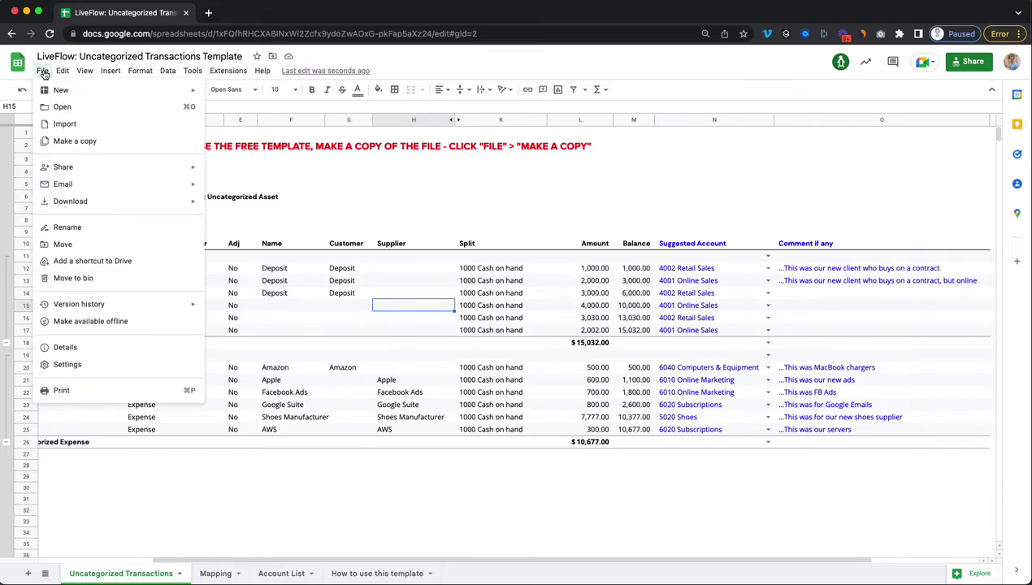
click(71, 142)
key(Return)
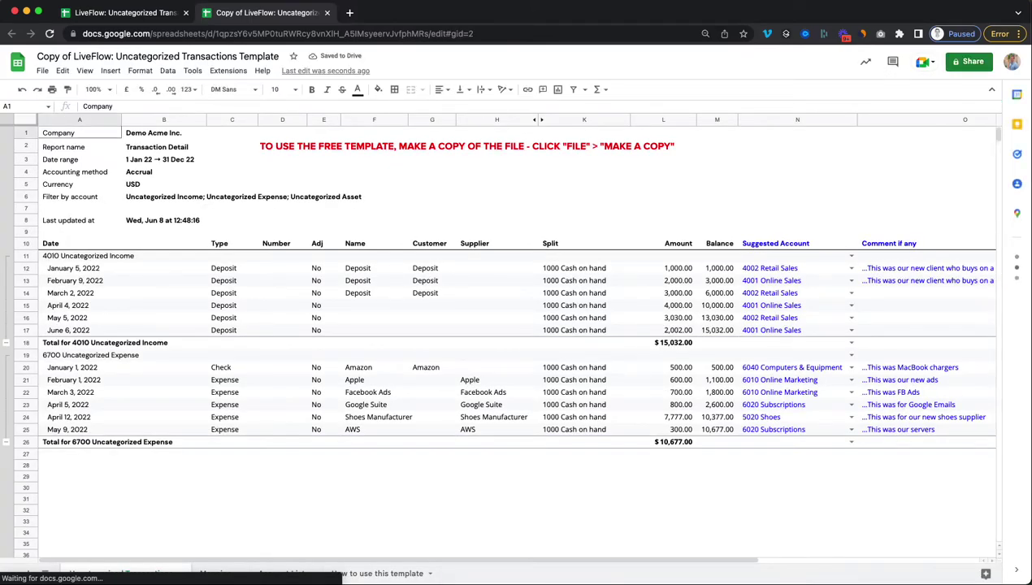
Step: Launch the LiveFlow add-on in the copied spreadsheet and select Demo Acme Inc. as the company
click(231, 73)
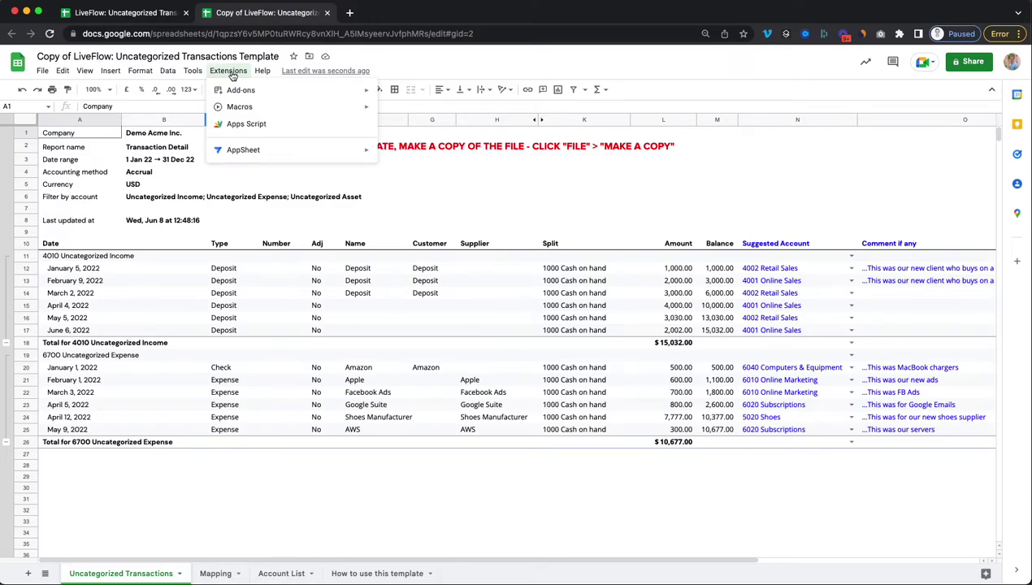
mouse_move(369, 176)
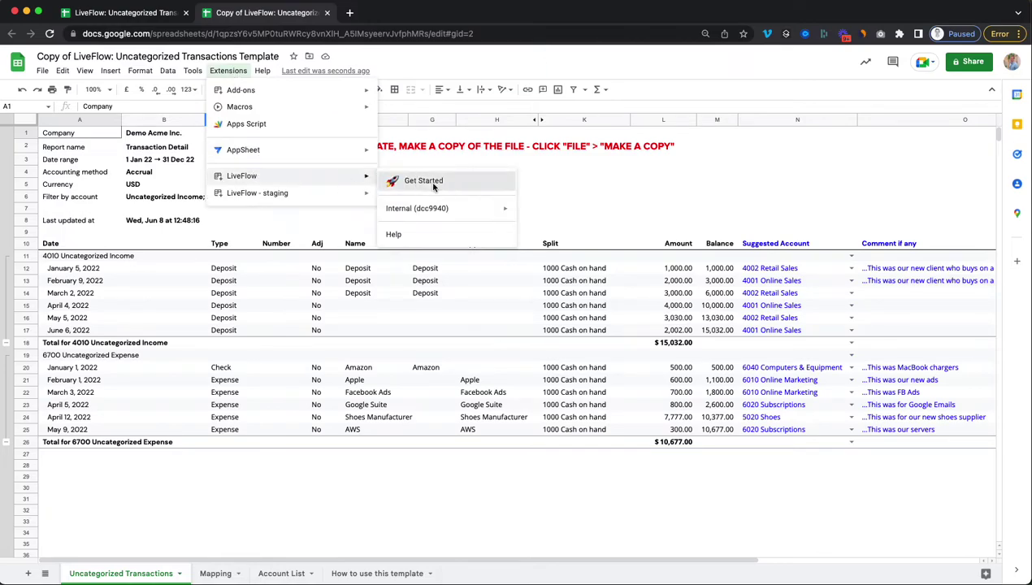
click(433, 184)
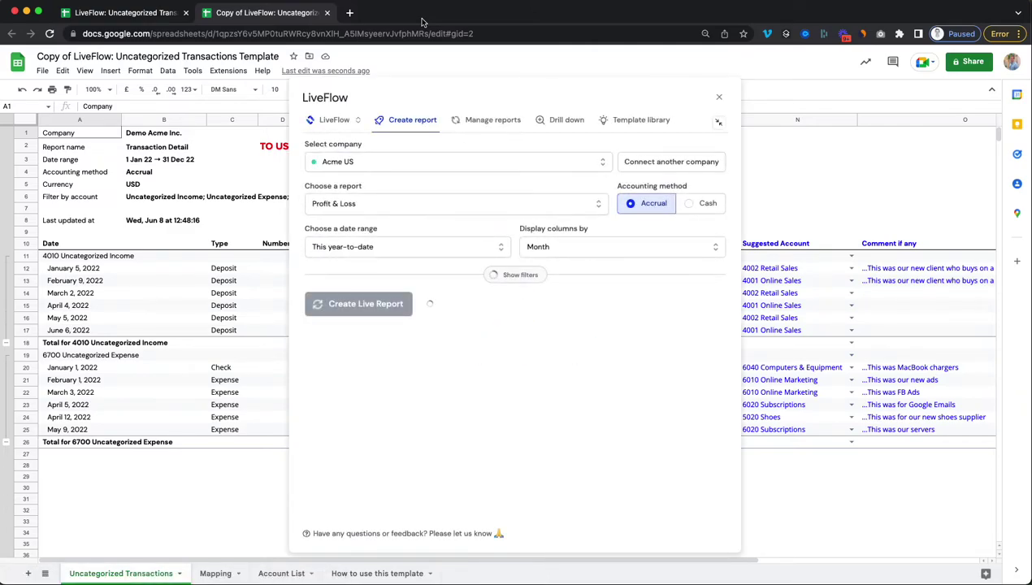
click(383, 165)
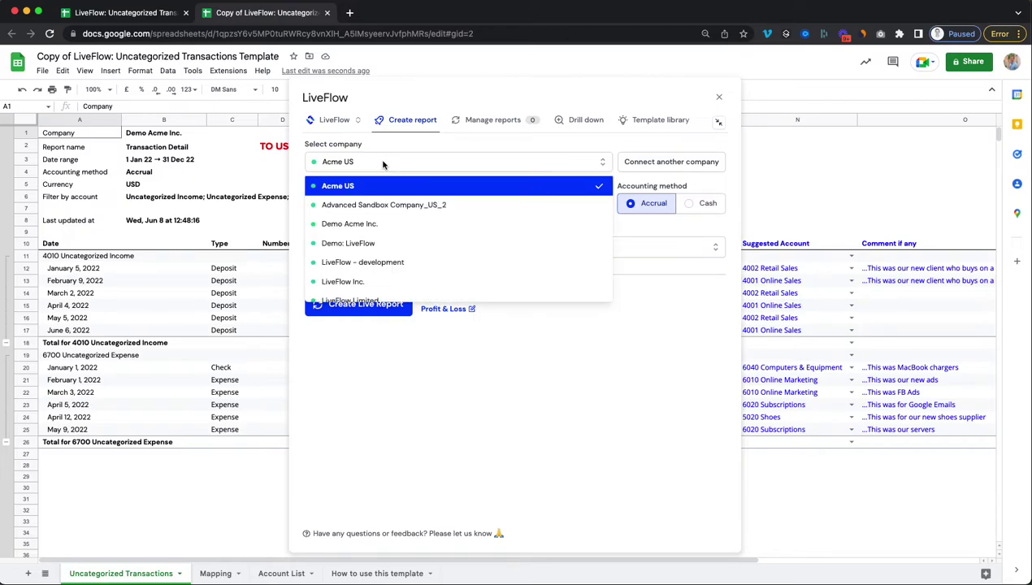
click(351, 222)
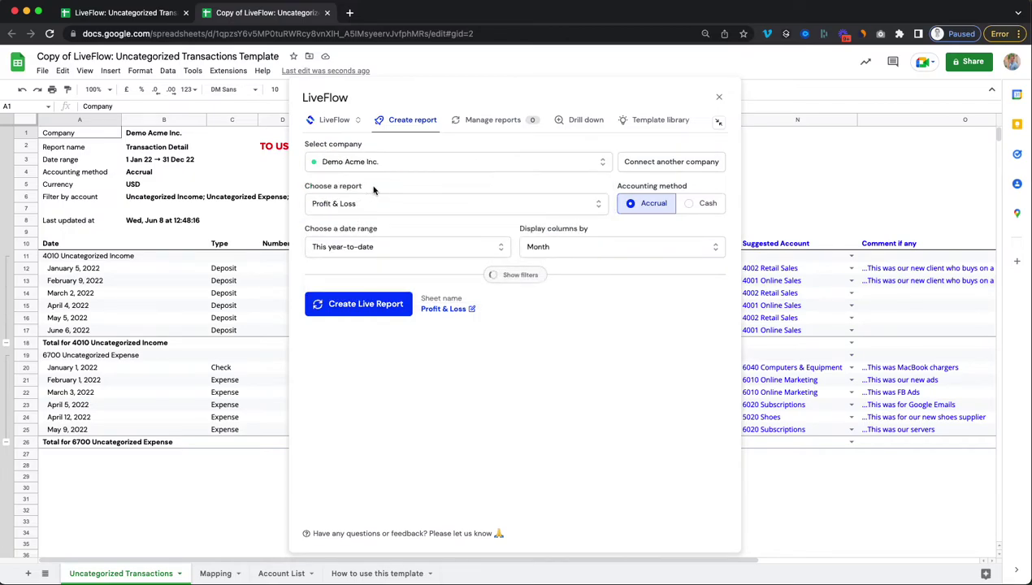
Step: Choose Transaction Detail as the report type for Demo Acme Inc
click(373, 200)
text(tran)
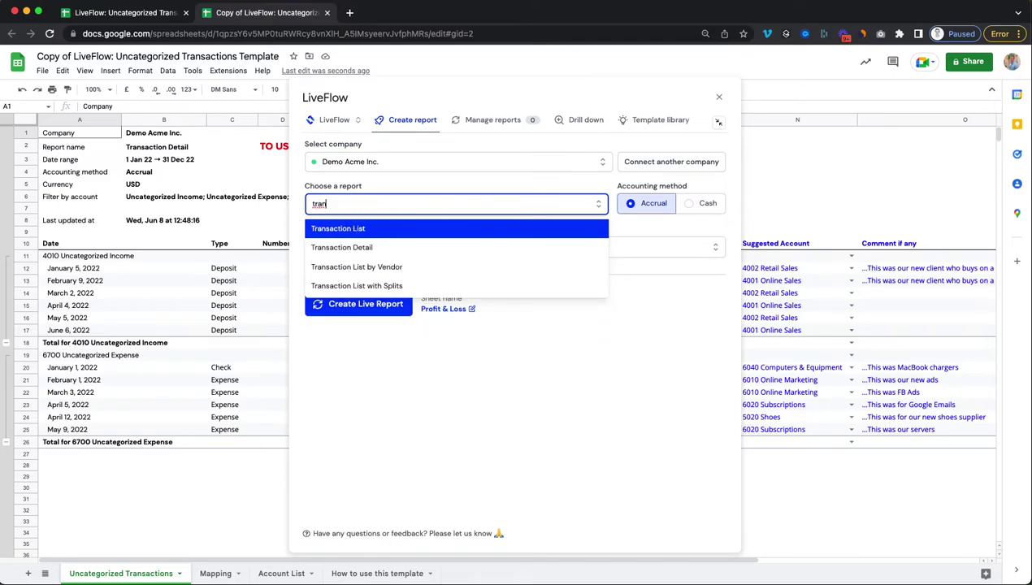
key(Down)
key(Return)
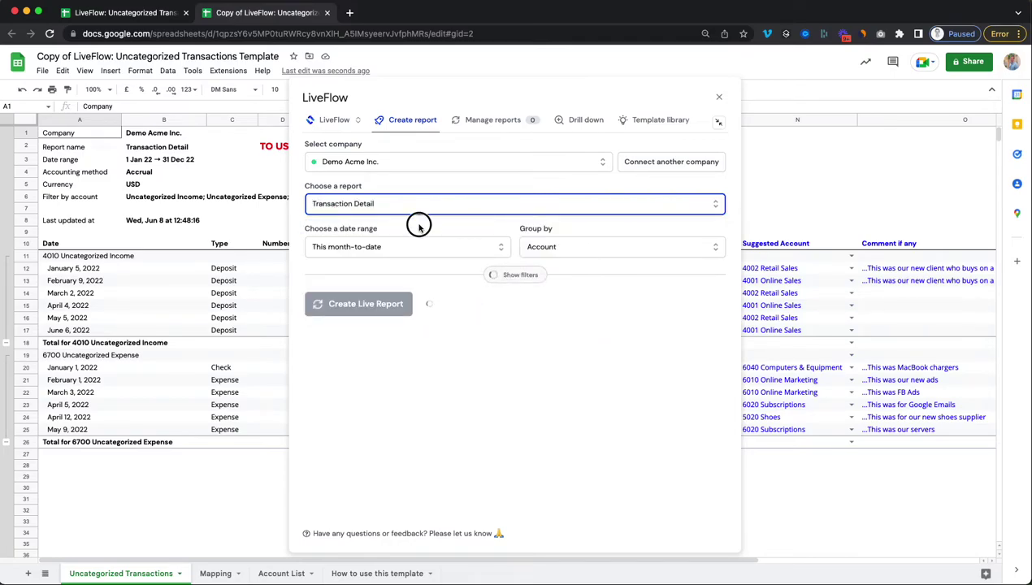
Step: Set the report's date range to This year and group it by Account
click(419, 228)
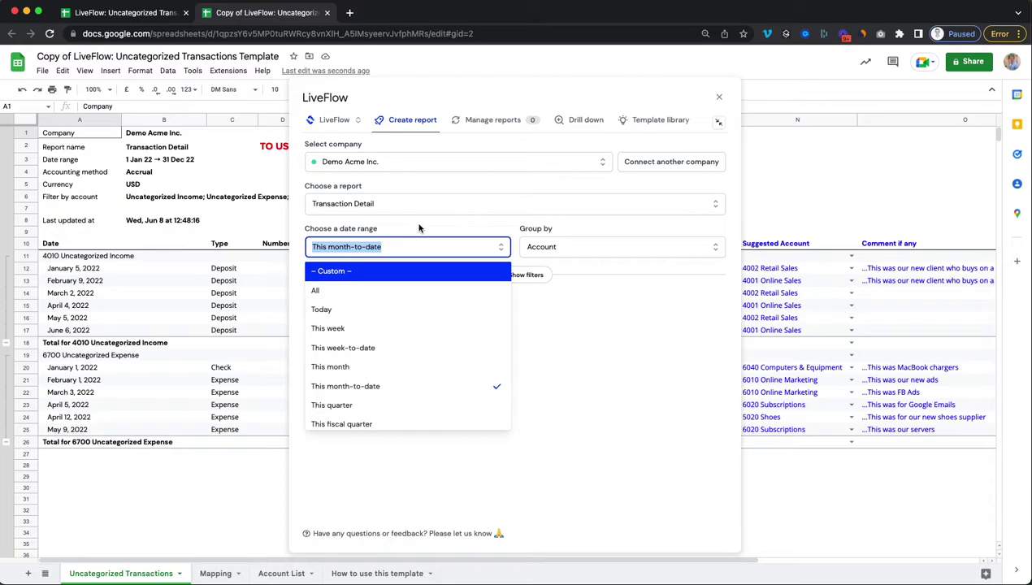
text(this yar)
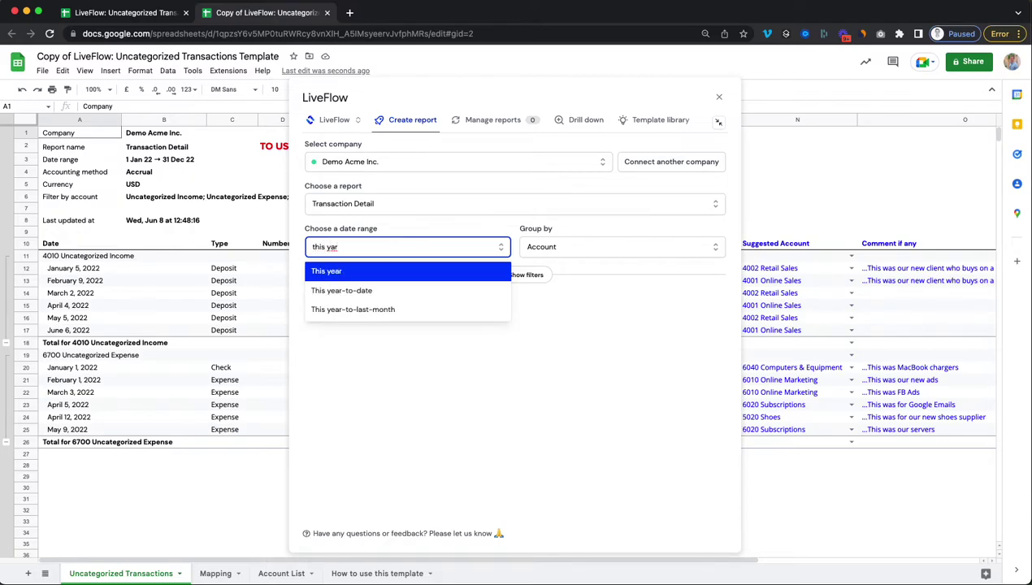
key(Return)
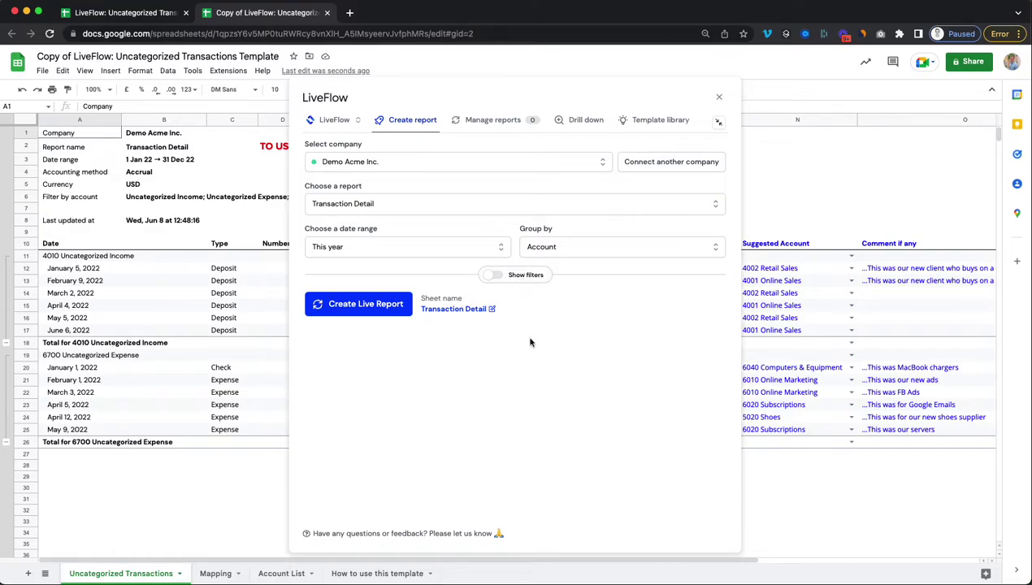
click(570, 252)
click(560, 269)
Step: Filter the report by the Uncategorized Expense account and create the live report
click(517, 281)
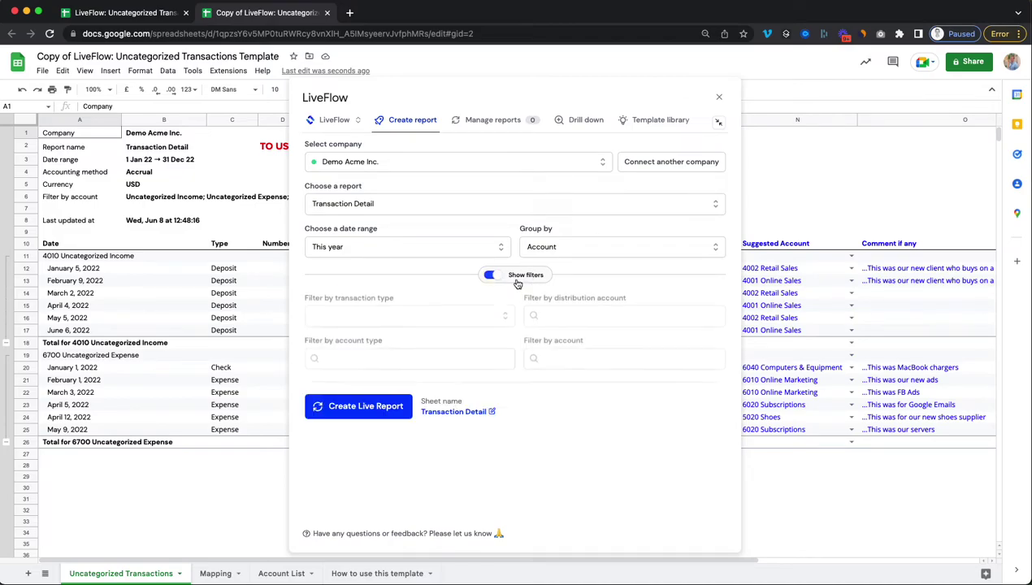
click(573, 365)
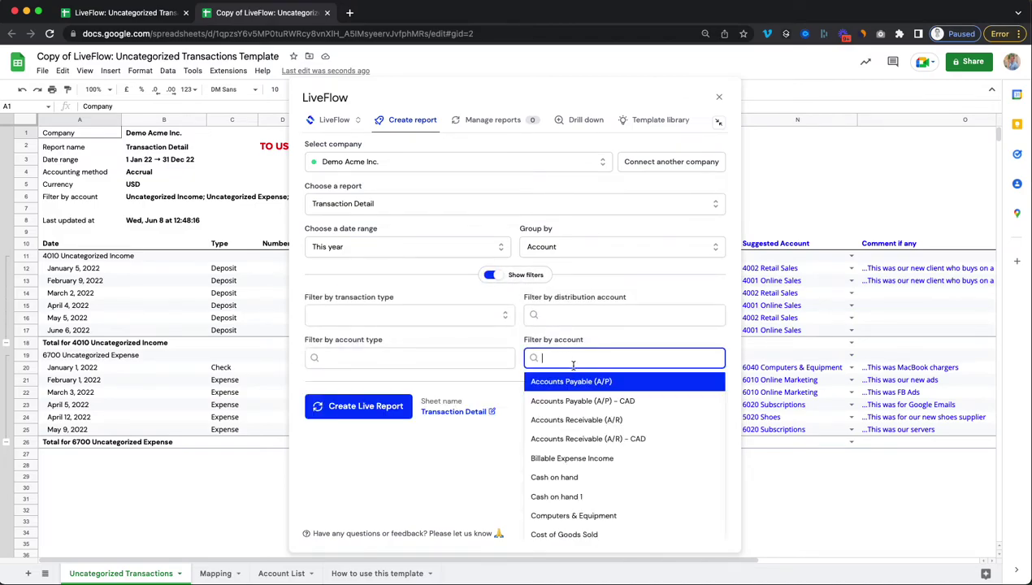
text(uncat)
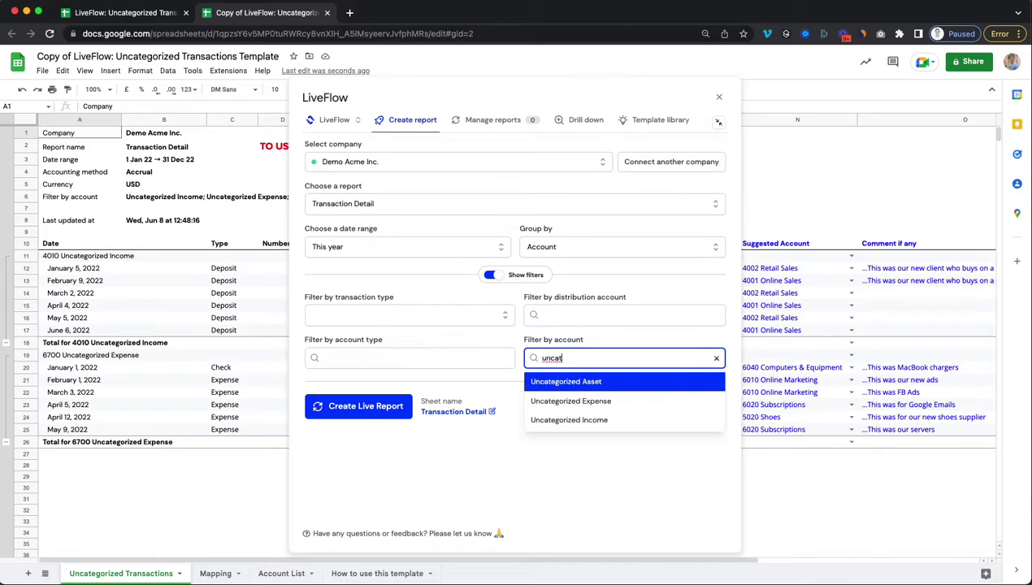
key(Down)
key(Return)
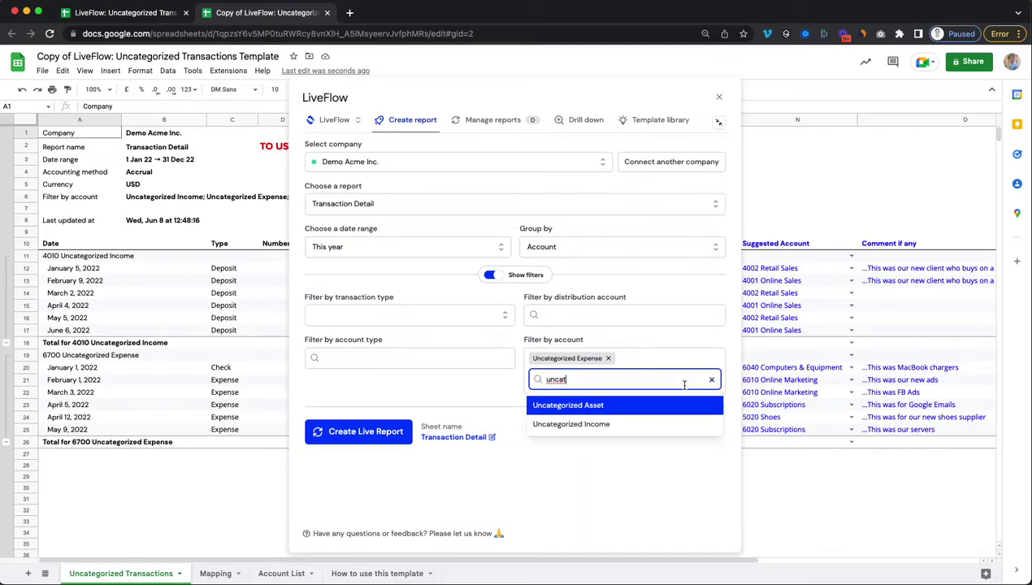
click(479, 382)
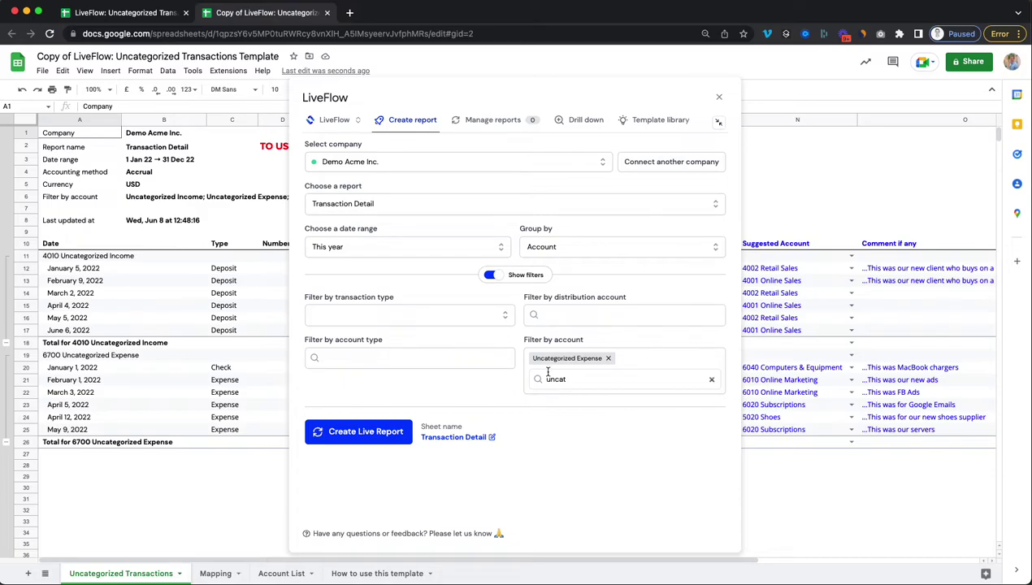
click(363, 432)
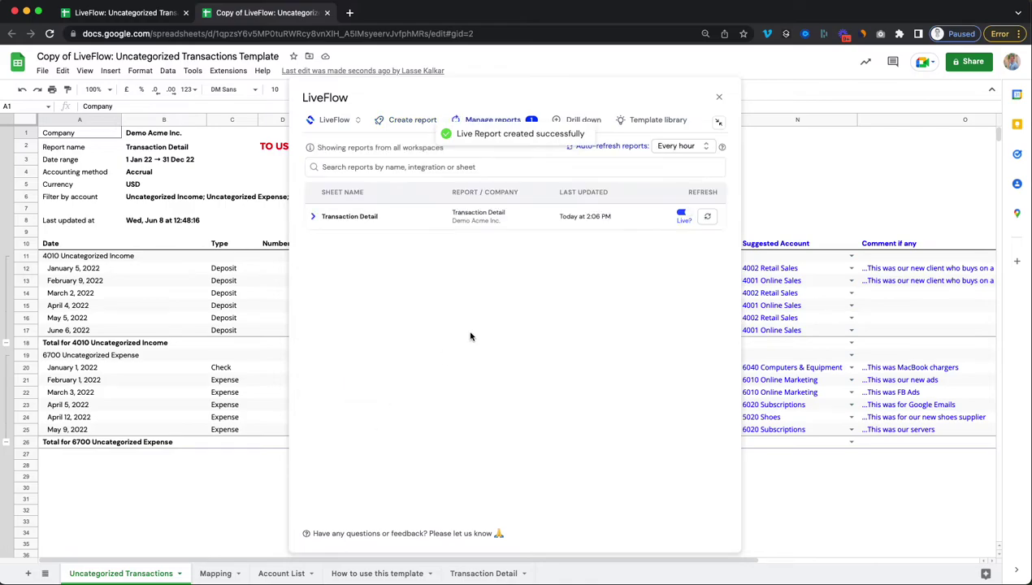
Step: Collapse the LiveFlow window and move the Transaction Detail sheet directly after Uncategorized Transactions
click(720, 122)
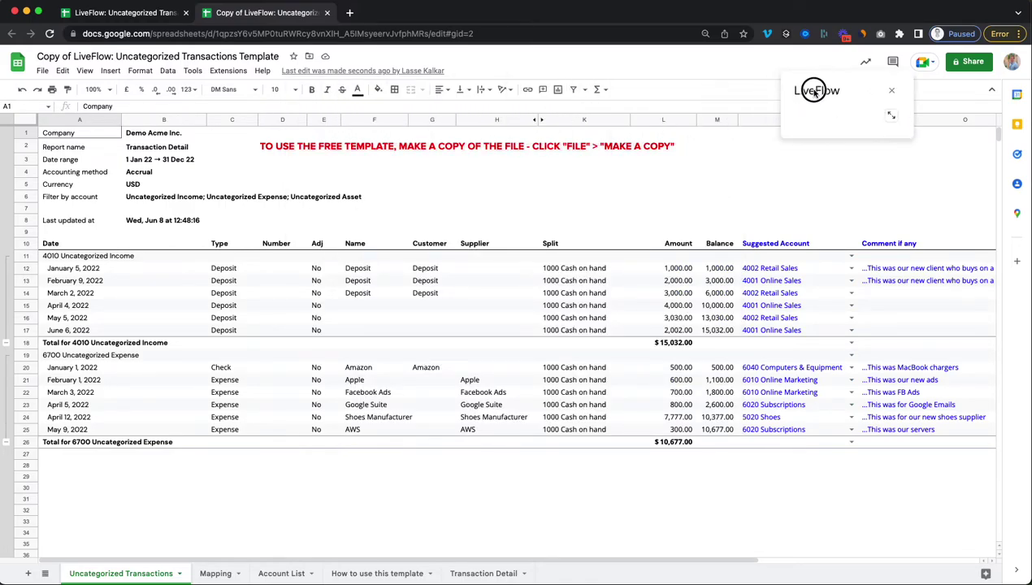
click(480, 574)
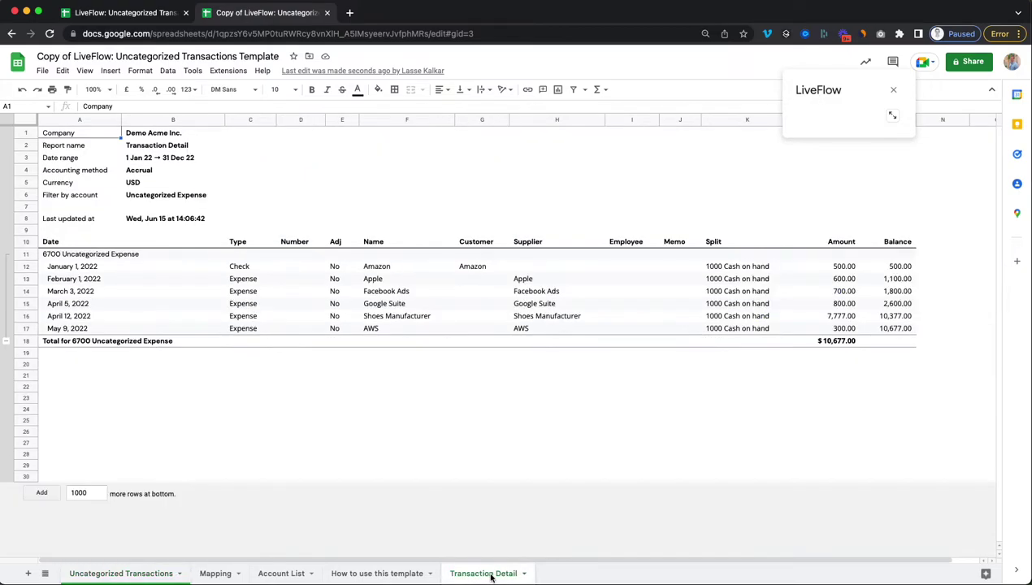
drag(491, 575, 230, 573)
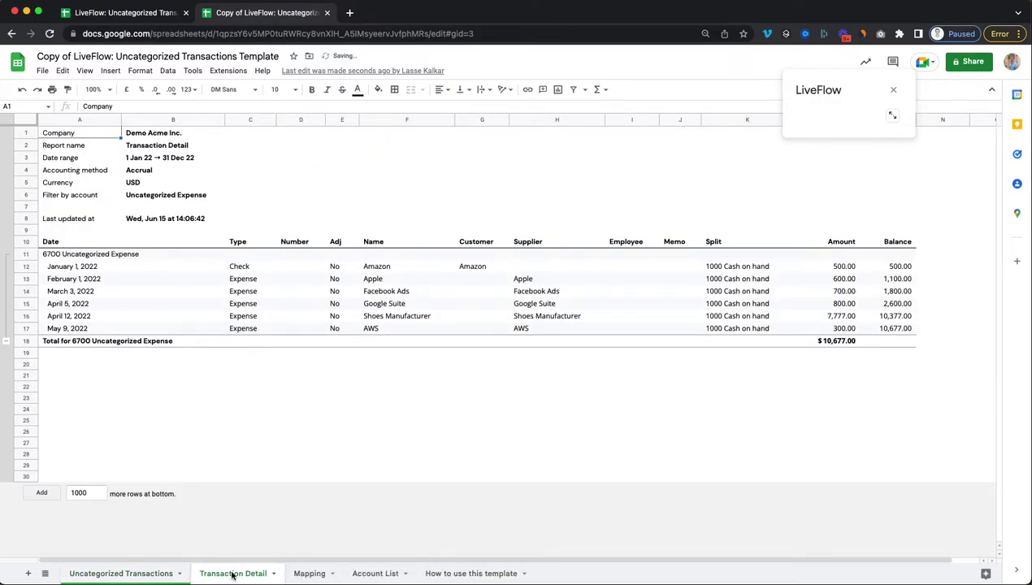
Step: Copy the Suggested Account and Comment if any headings from Uncategorized Transactions into N10:O10 of the Transaction Detail sheet
click(162, 575)
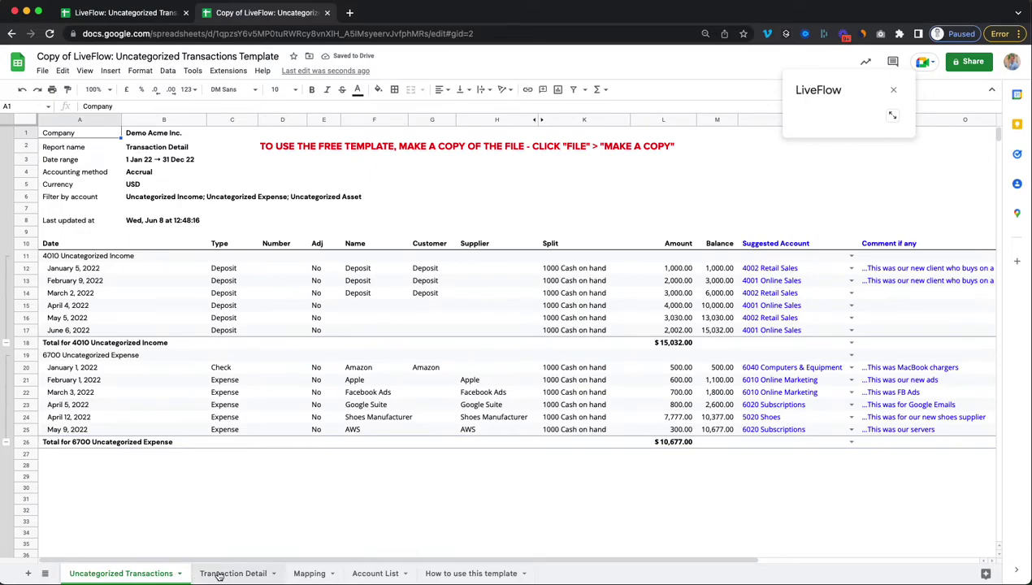
drag(779, 243, 920, 244)
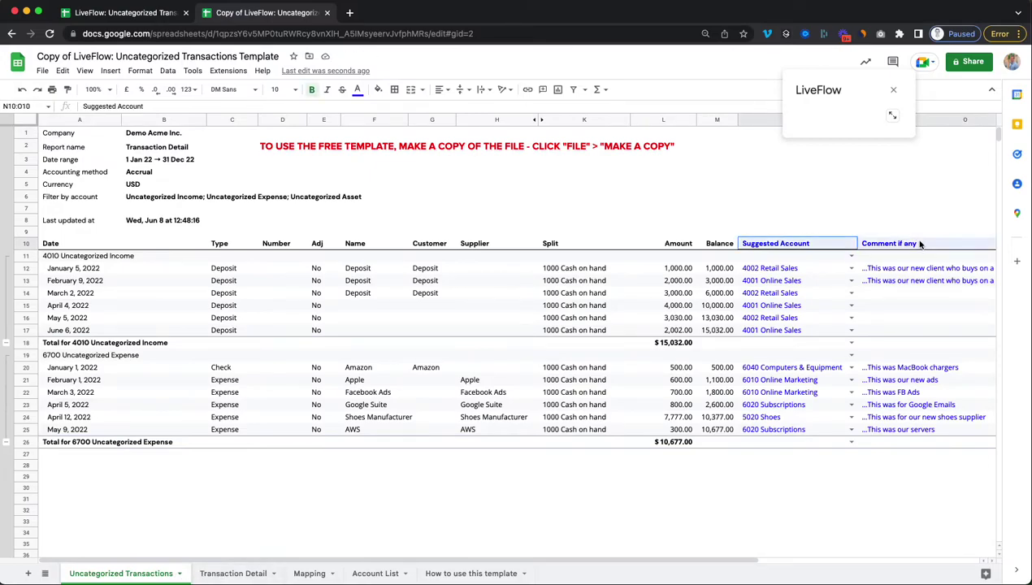
scroll(821, 302, right, 2)
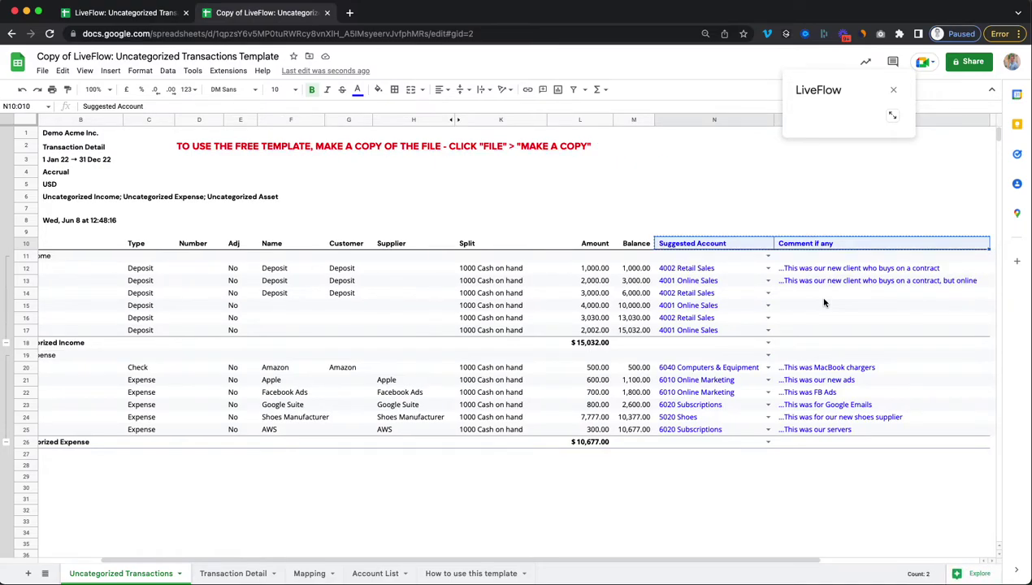
click(236, 574)
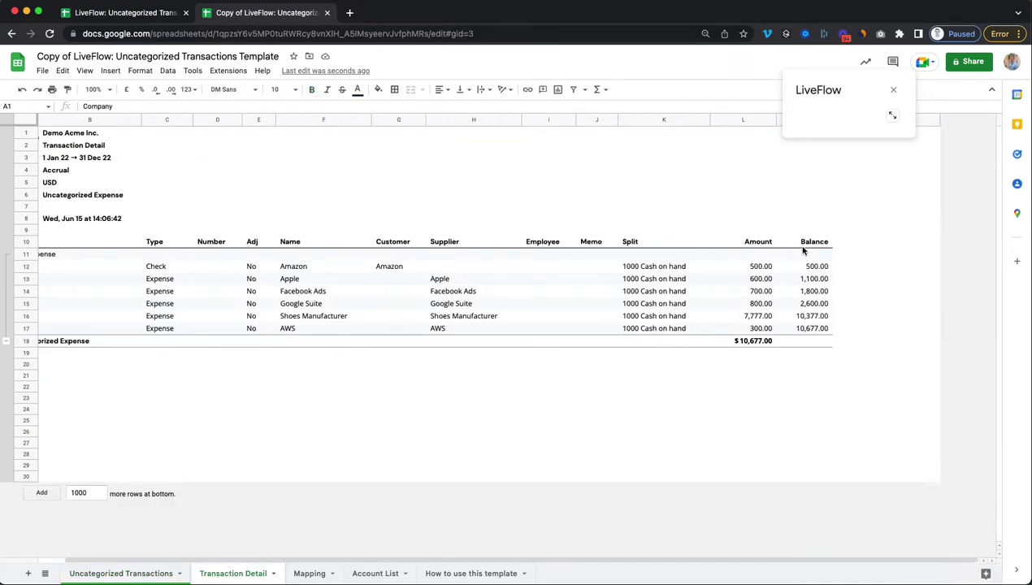
click(849, 120)
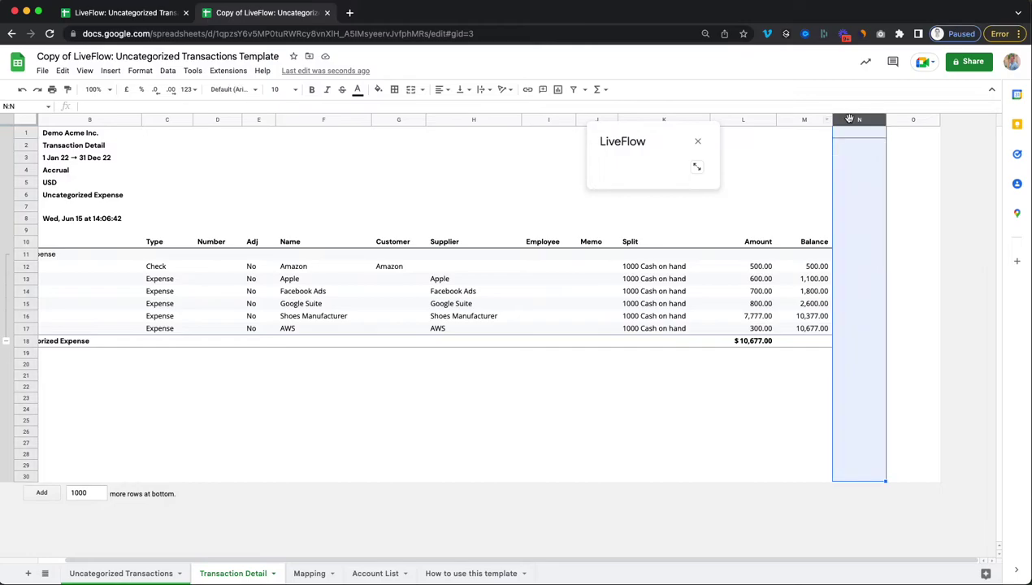
click(851, 247)
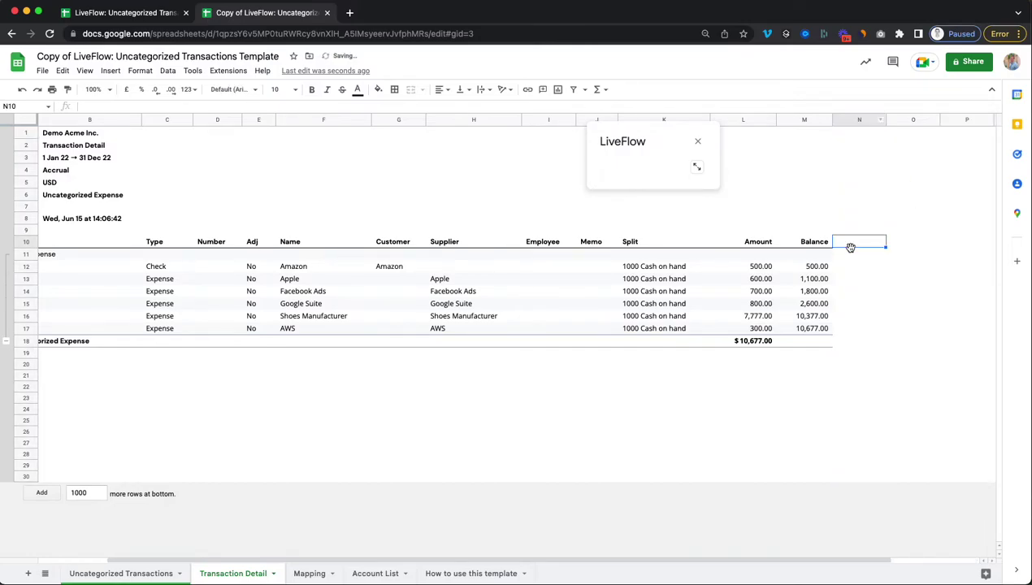
text(Suggested Account	Comment if any)
Step: Widen columns N and O in Transaction Detail so both new headings fit
click(892, 159)
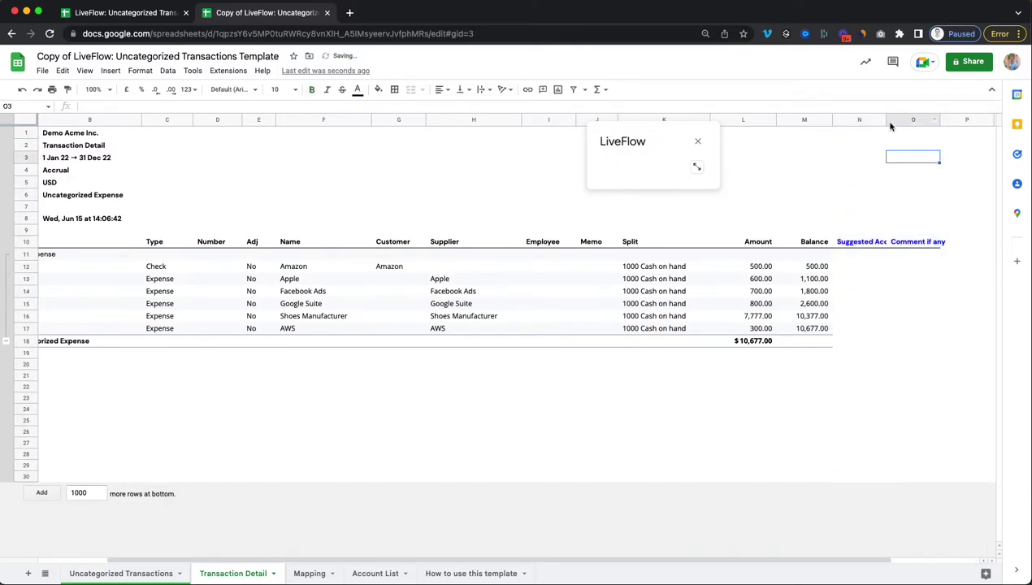
drag(886, 120, 953, 121)
scroll(817, 288, right, 3)
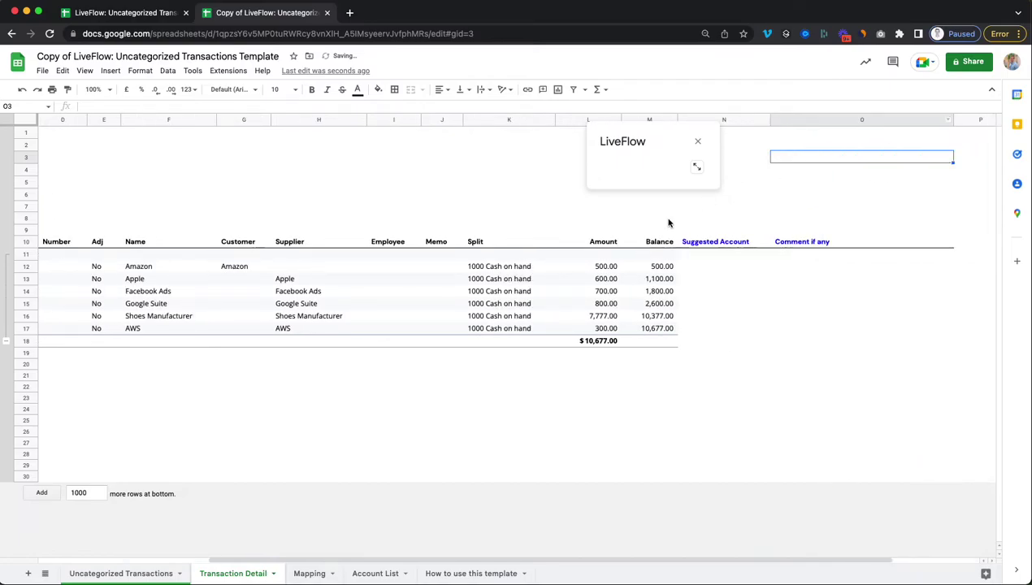
Step: Hide the empty Employee and Memo columns (I and J) in the Transaction Detail sheet
click(443, 121)
shift+click(397, 122)
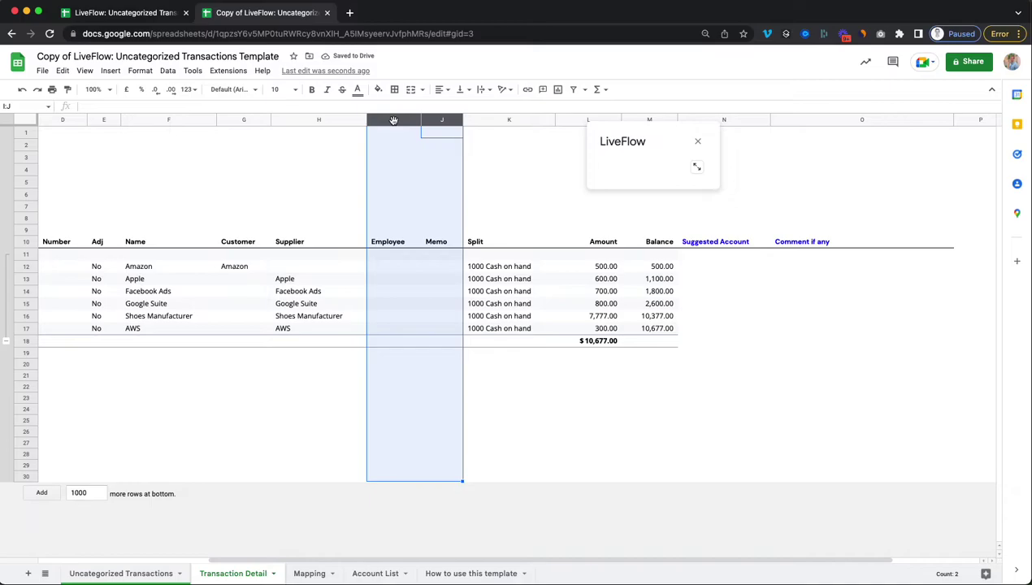
key(super+alt+0)
click(438, 359)
drag(352, 560, 189, 559)
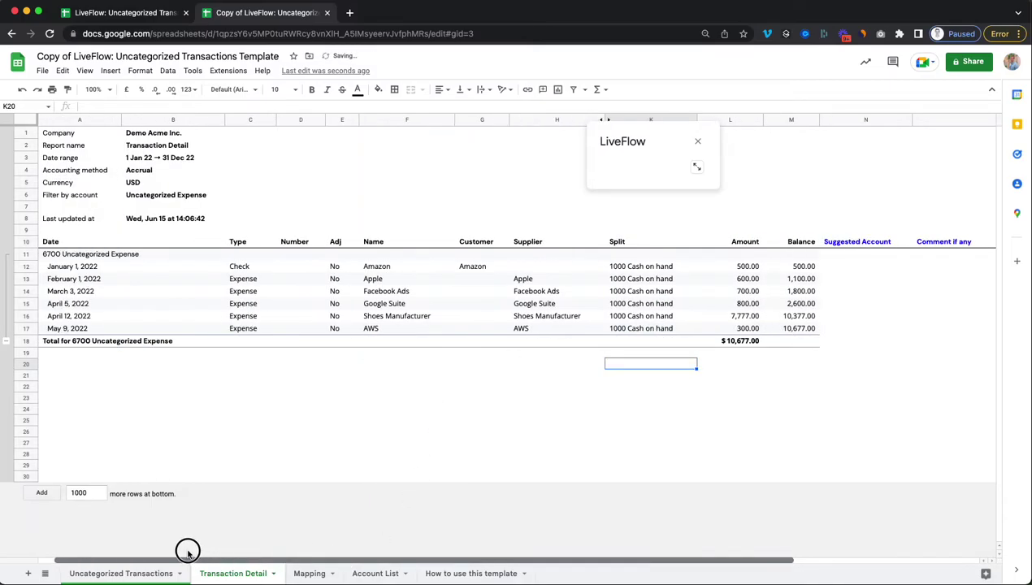
Step: Hide the Number and Adj columns (D and E) in the Transaction Detail sheet
click(301, 120)
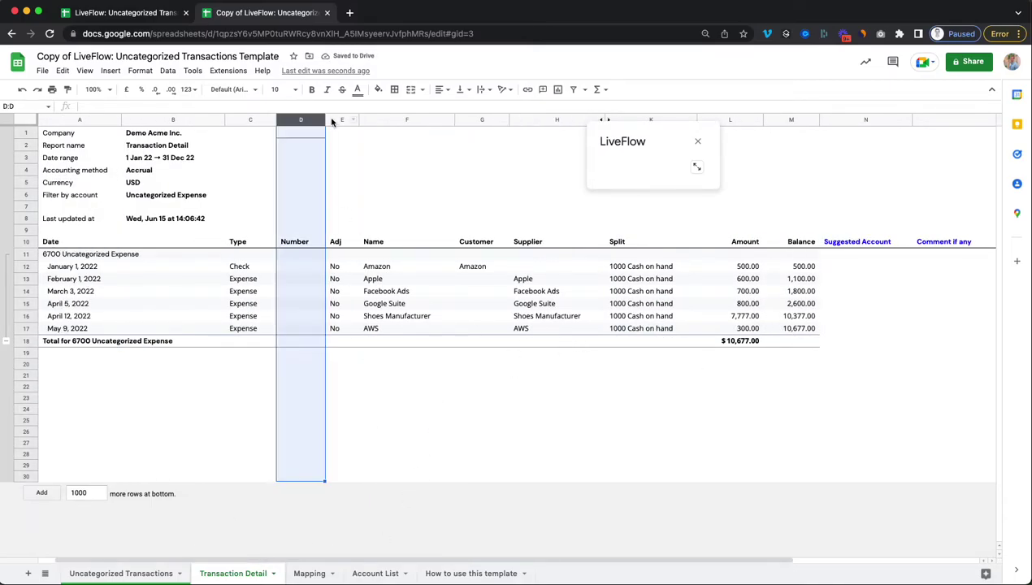
shift+click(338, 121)
key(super+alt+0)
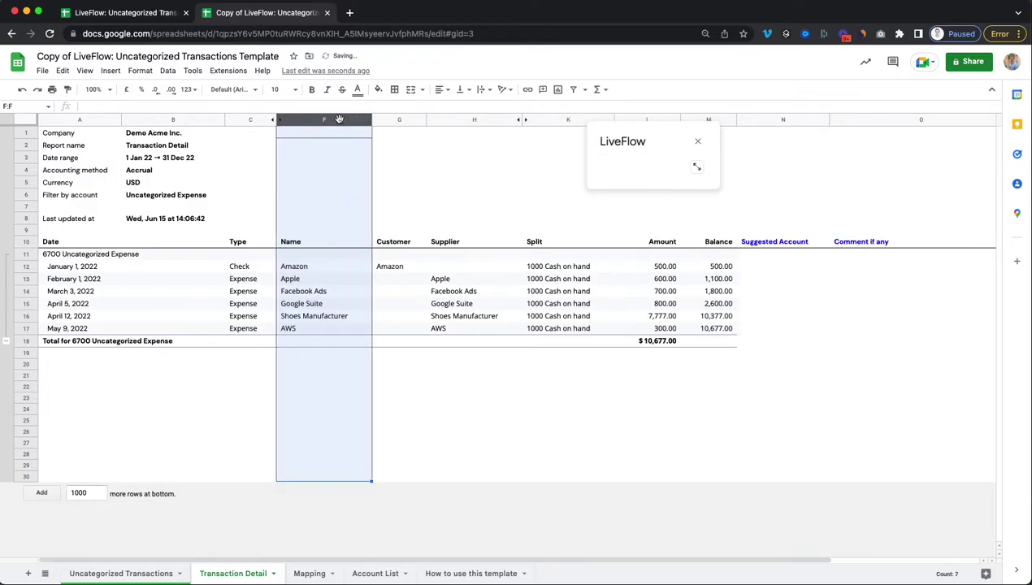
click(402, 283)
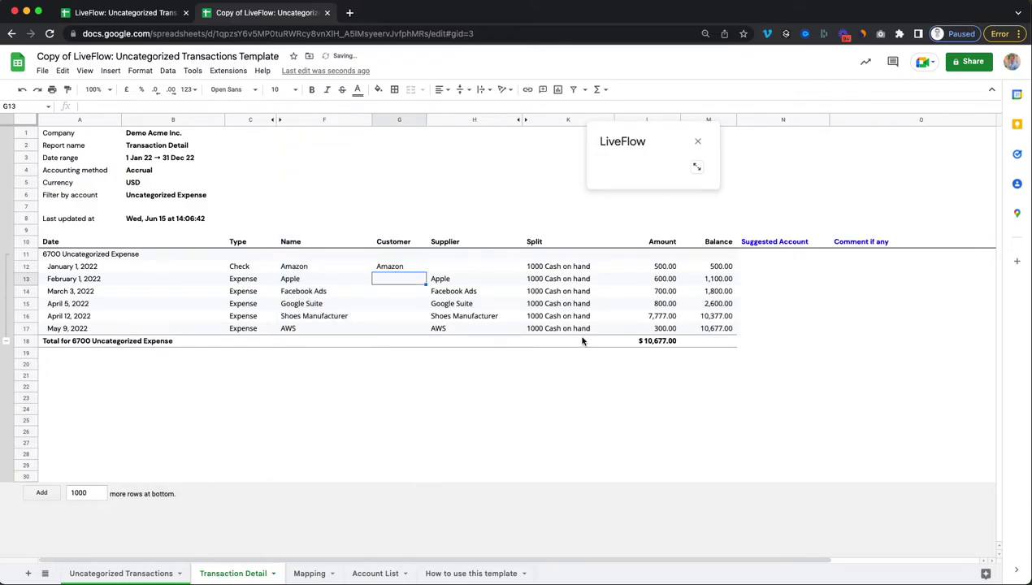
Step: Create a live Account List report for Demo Acme Inc. in LiveFlow and collapse the add-on window
drag(591, 133, 444, 117)
click(447, 115)
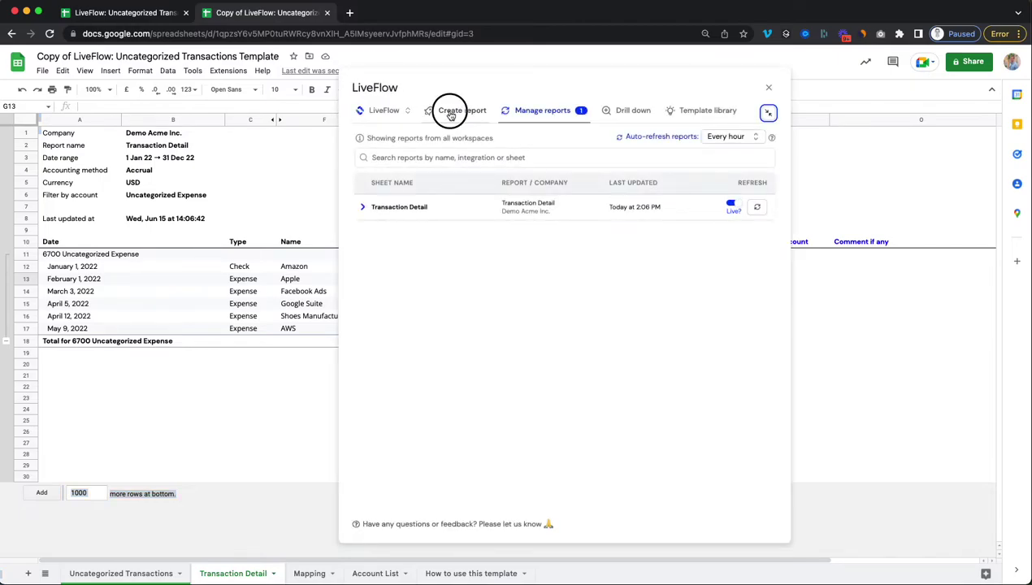
click(455, 111)
click(448, 191)
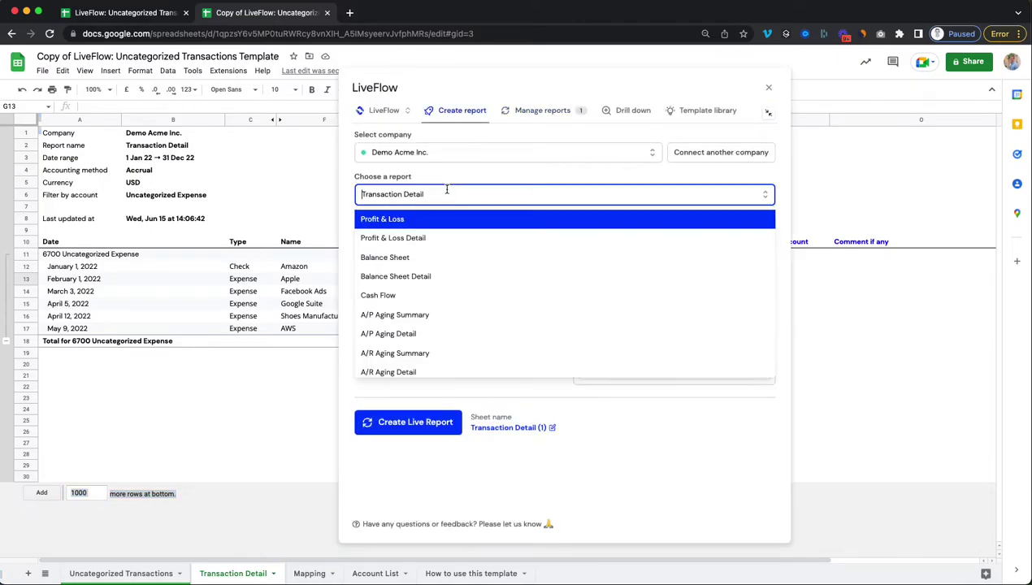
text(a)
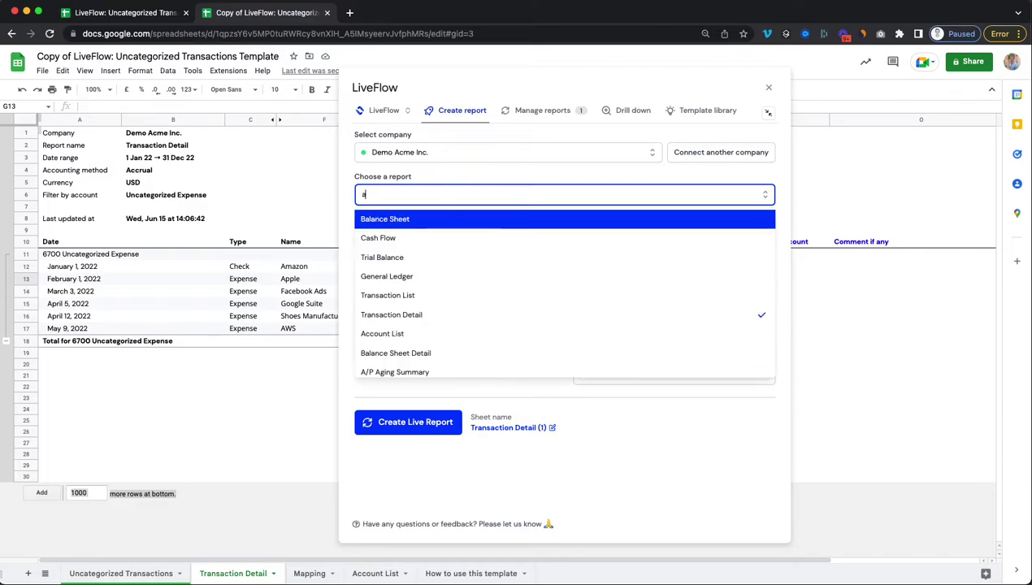
text(cc)
click(412, 219)
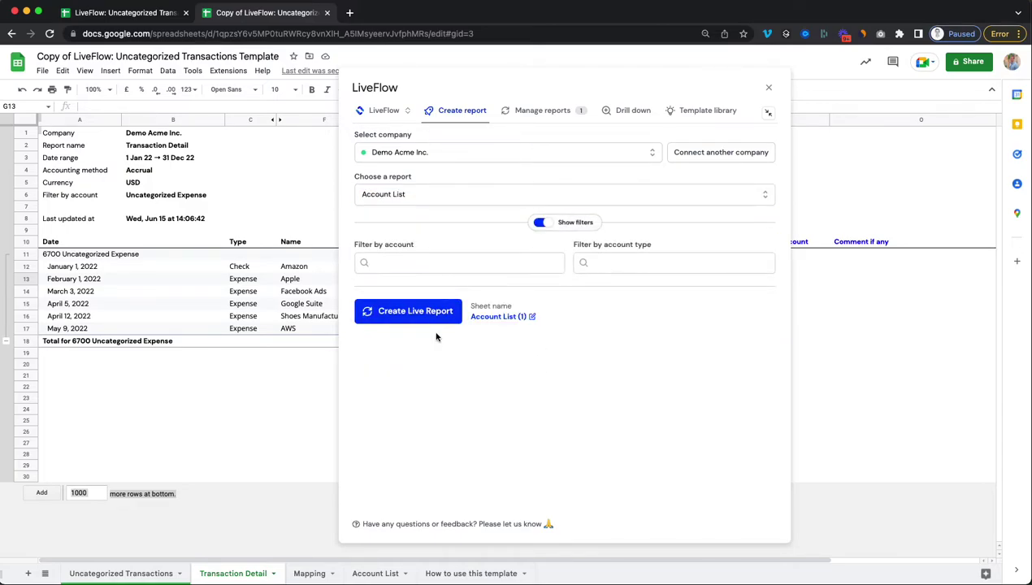
click(422, 316)
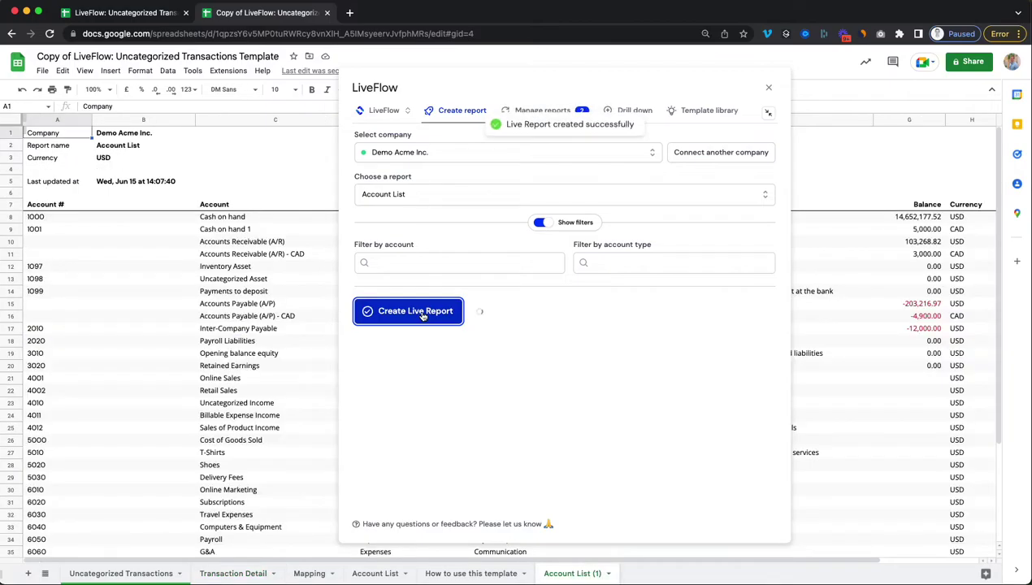
click(768, 118)
drag(386, 87, 749, 94)
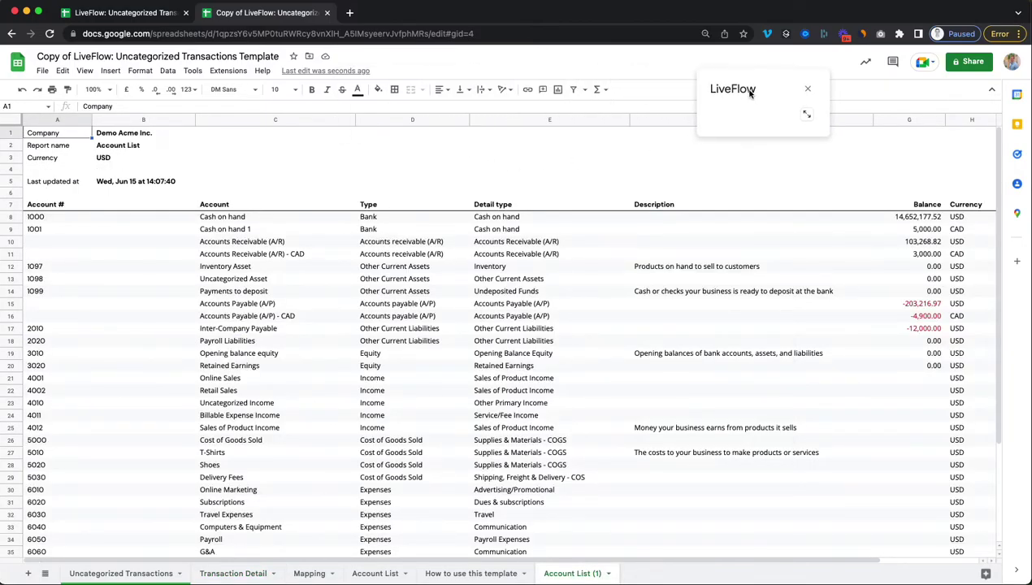
Step: Delete the template's original Account List sheet
click(380, 573)
click(407, 575)
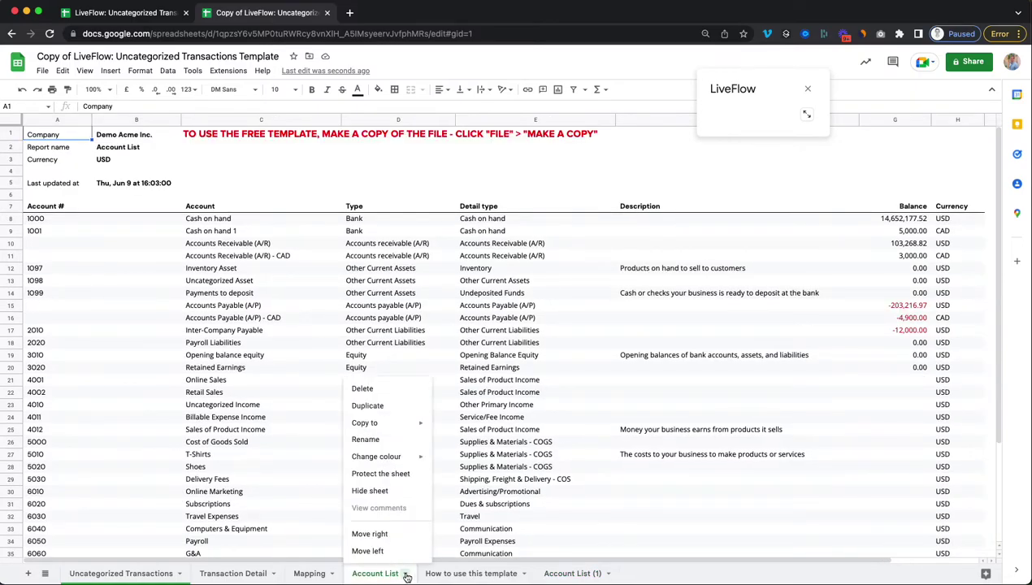
click(363, 390)
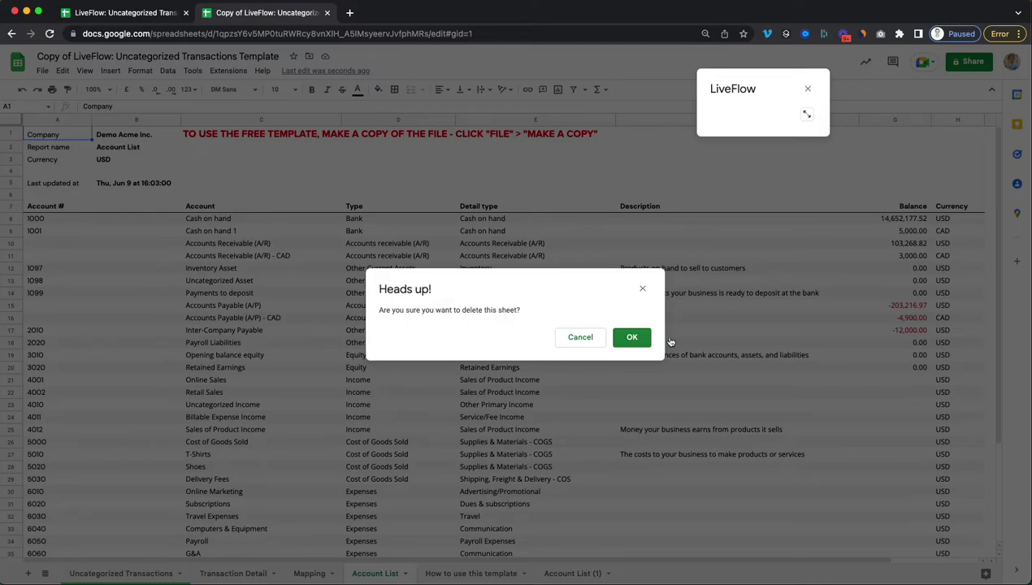
click(631, 338)
Step: Move the new Account List (1) sheet right after Mapping and rename it Account List My Company
drag(496, 574, 382, 576)
double_click(381, 574)
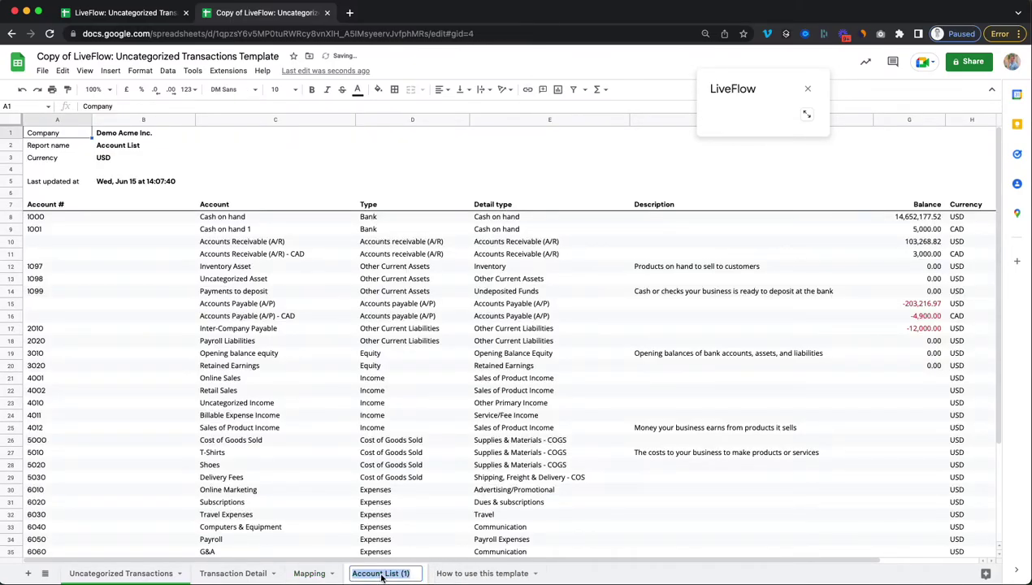
text(Account )
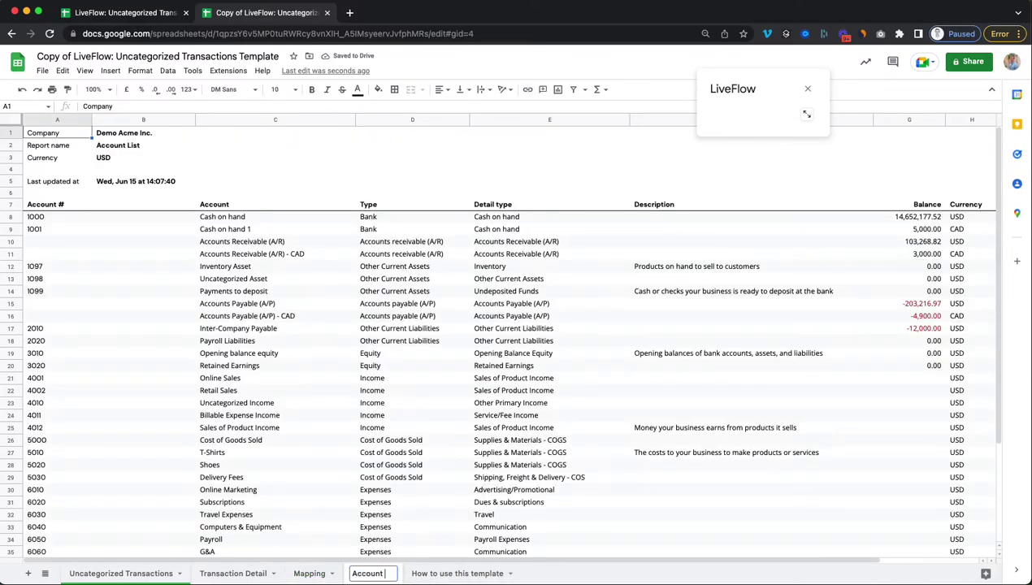
text(List My)
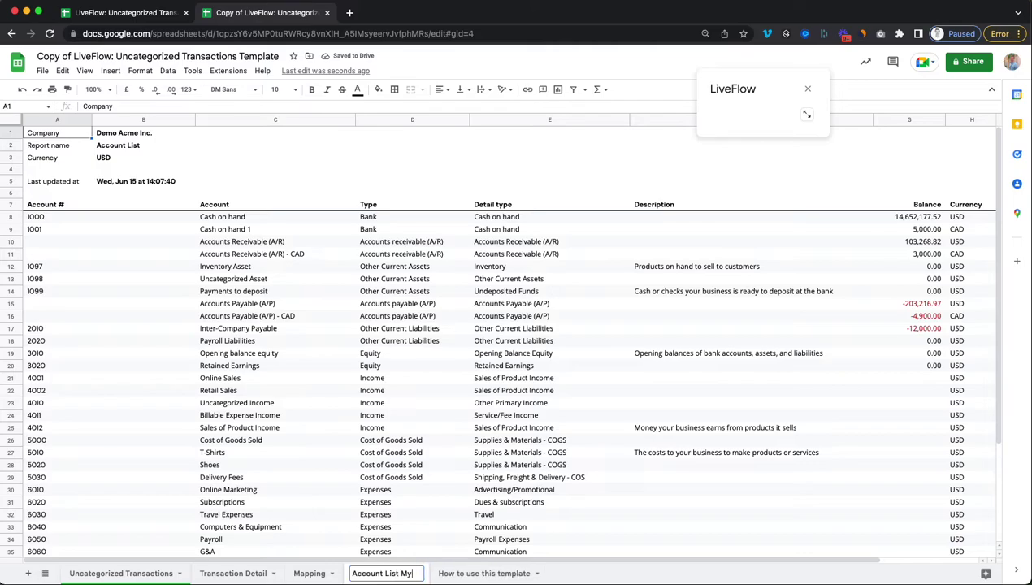
text( Company)
key(super+a)
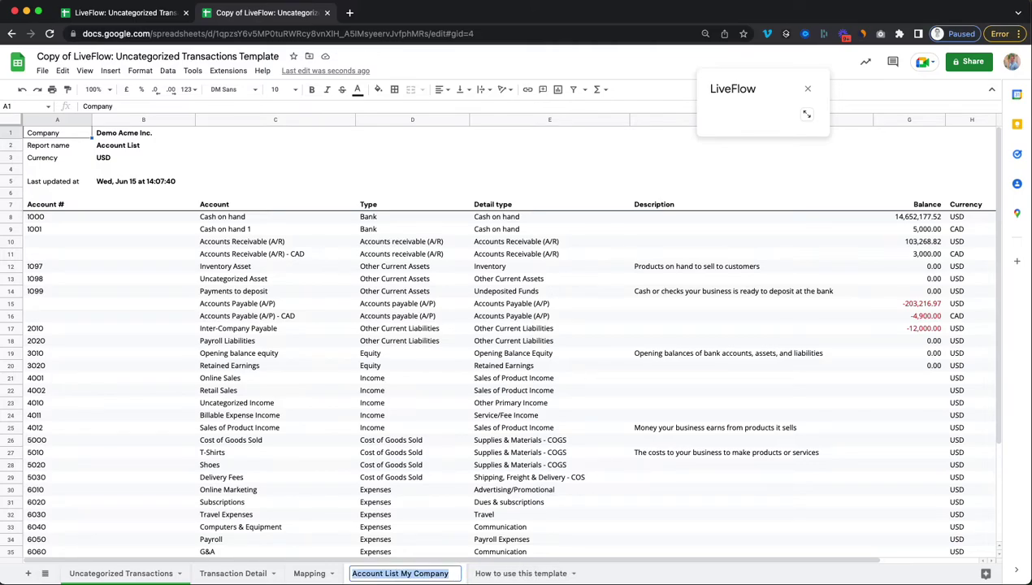
click(444, 540)
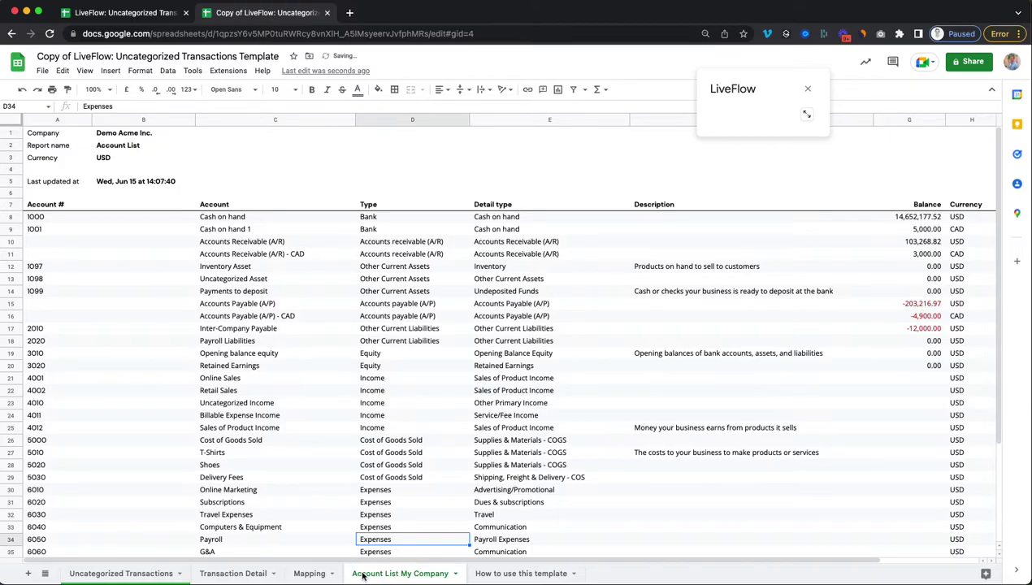
Step: Set cell B1 of the Mapping sheet to the copied sheet name Account List My Company
click(311, 574)
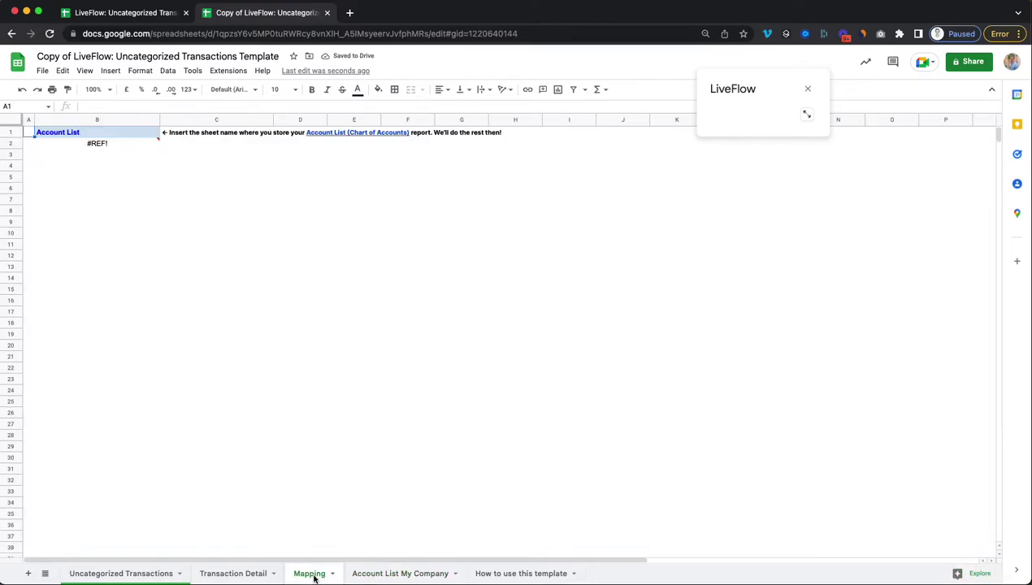
click(105, 148)
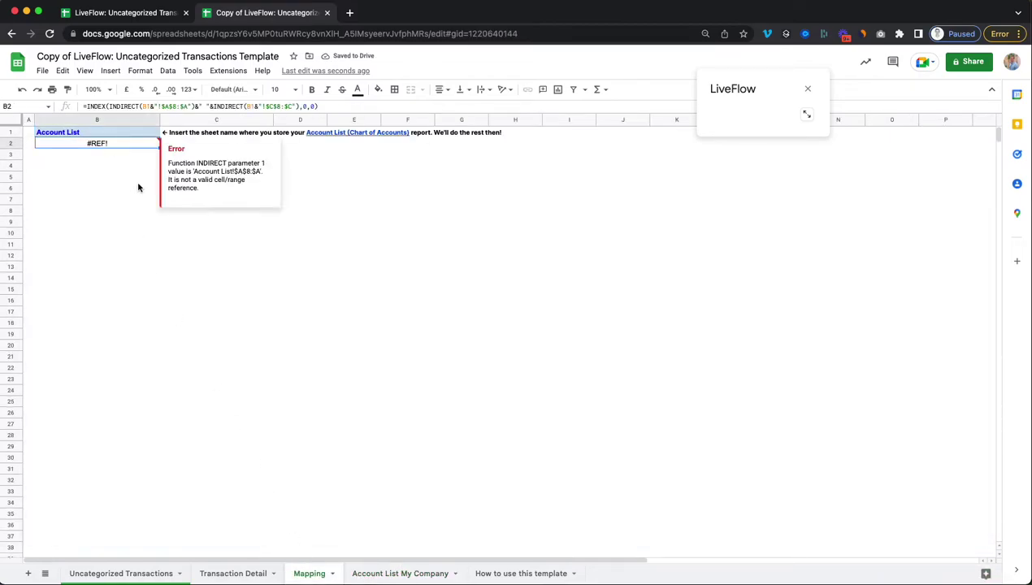
click(130, 235)
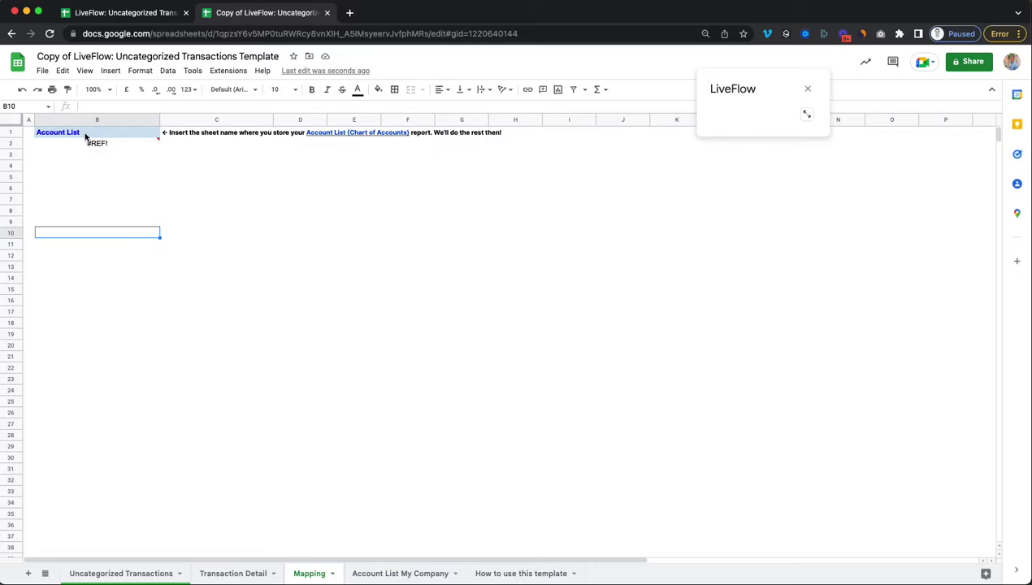
click(390, 576)
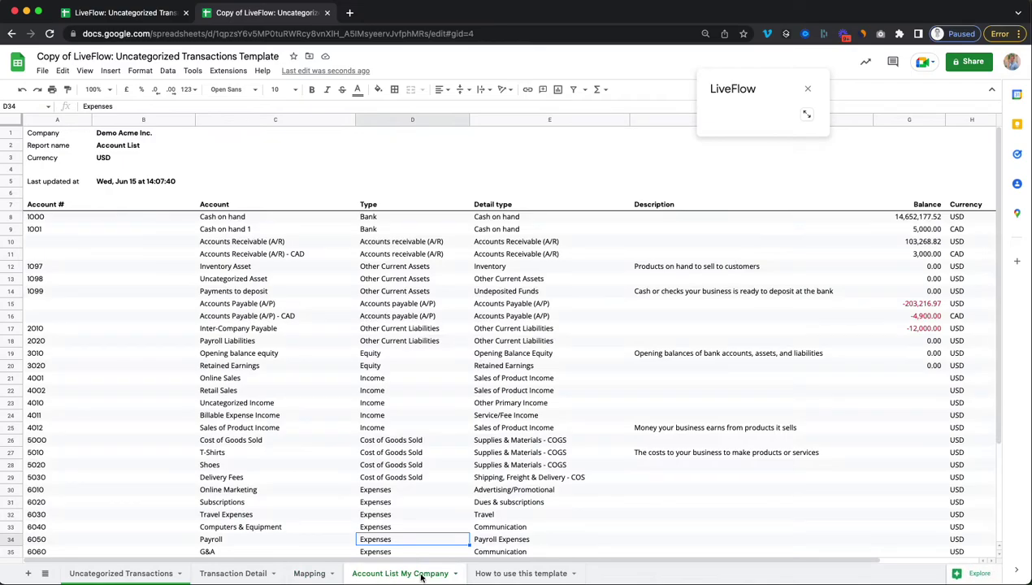
double_click(422, 575)
key(super+c)
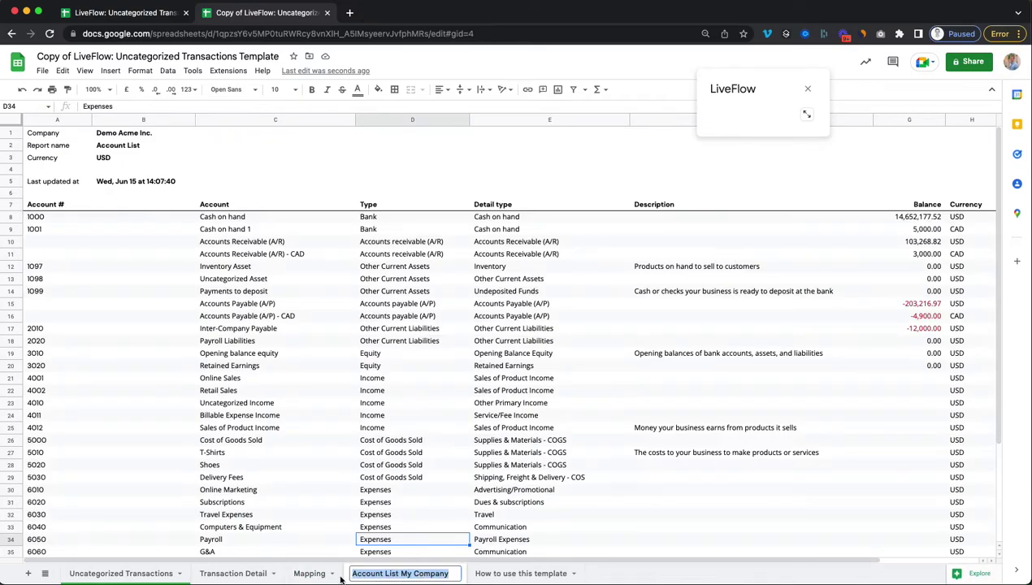
click(307, 574)
click(111, 135)
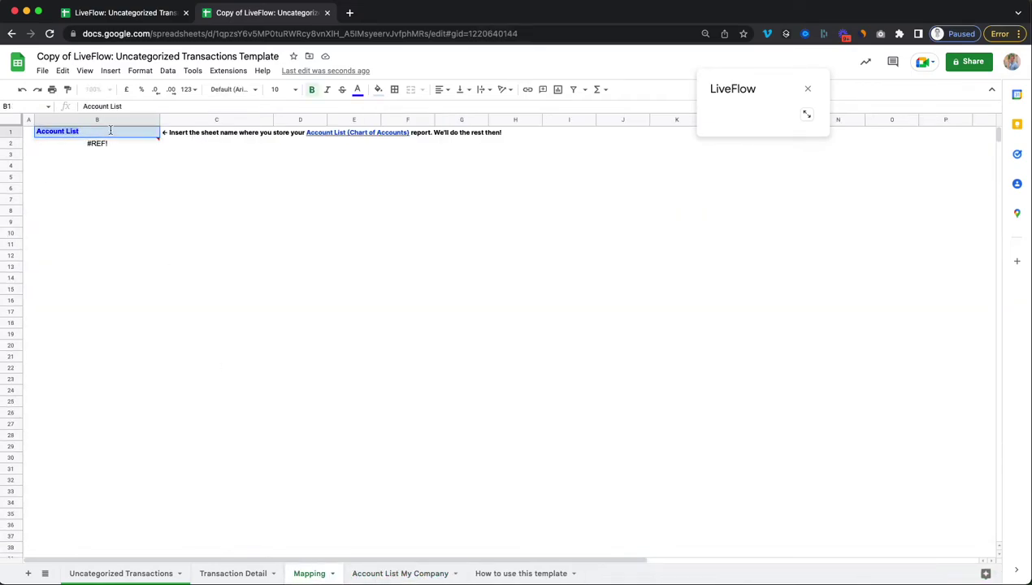
key(super+v)
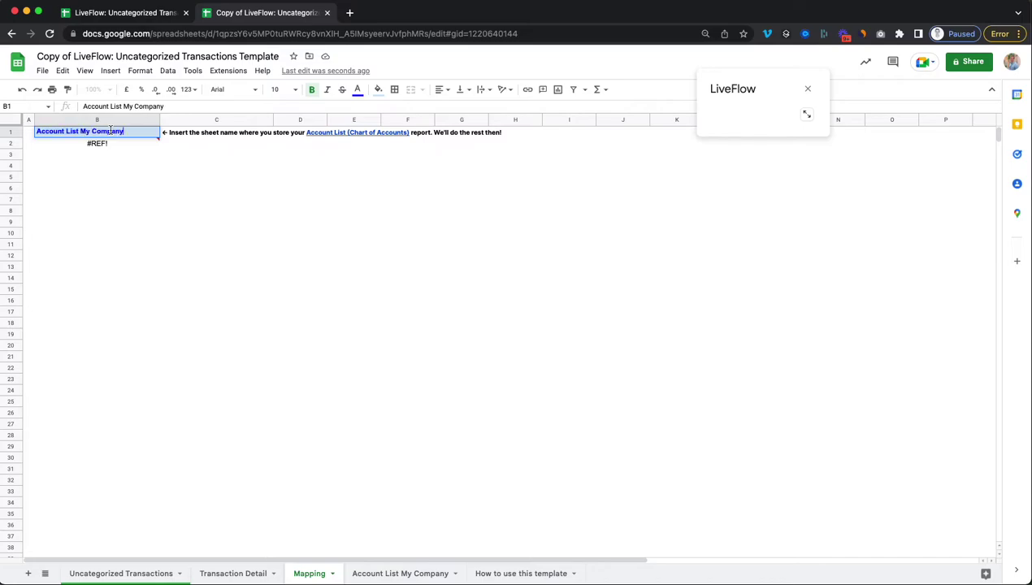
key(Return)
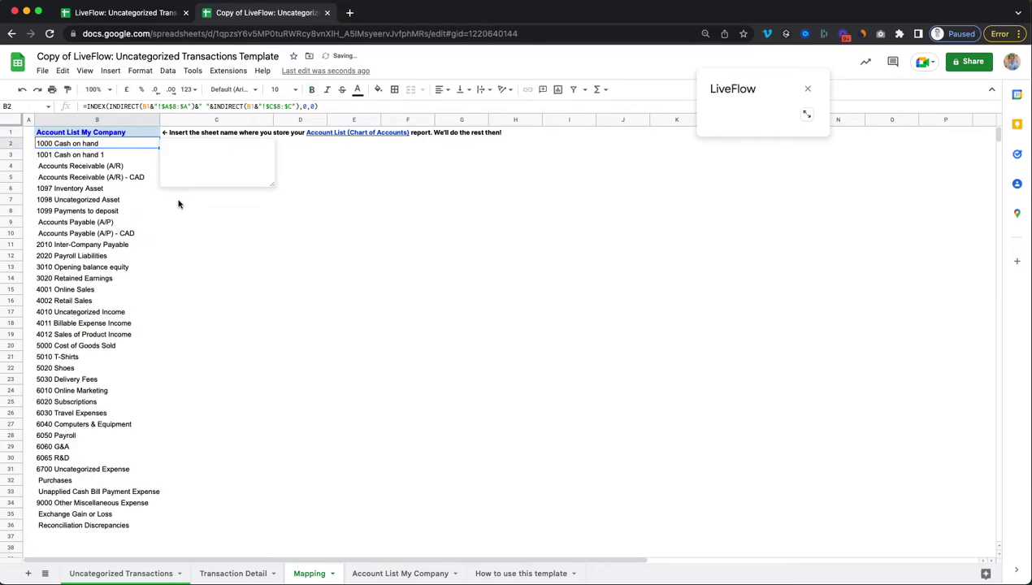
Step: Compare the Accounts Receivable (A/R) entry in Mapping with its source row in Account List My Company
click(81, 145)
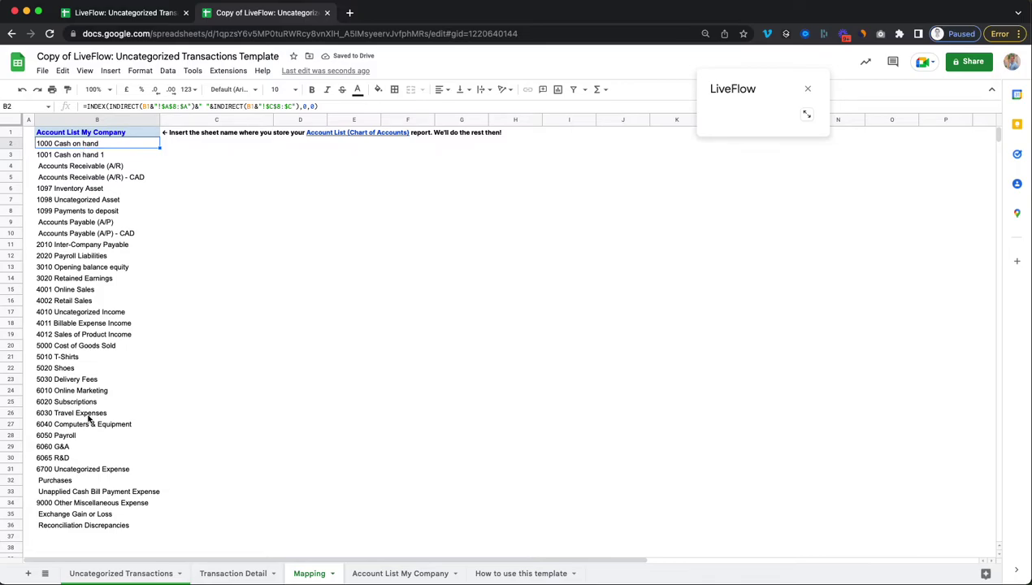
click(70, 169)
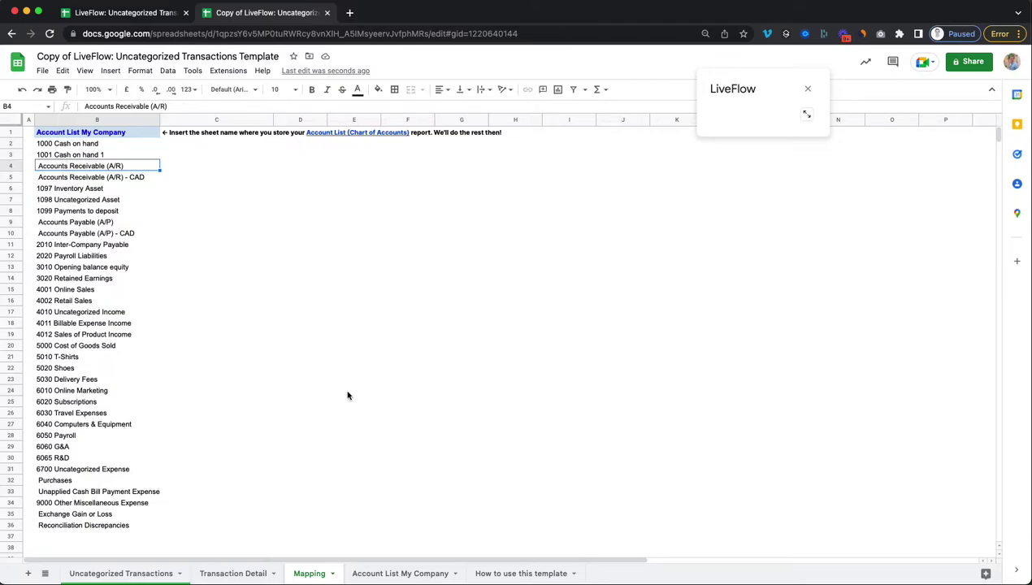
click(398, 575)
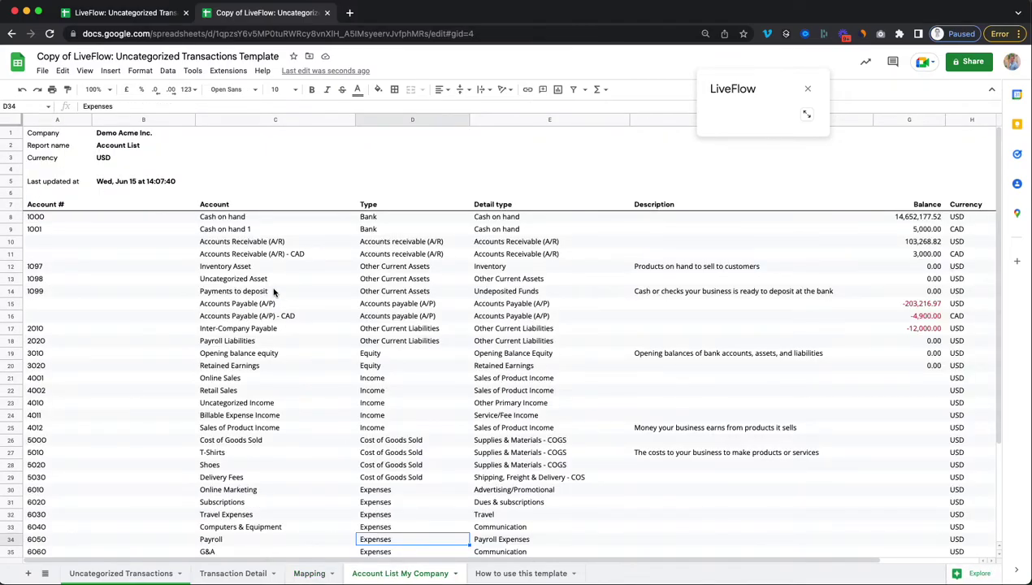
click(227, 241)
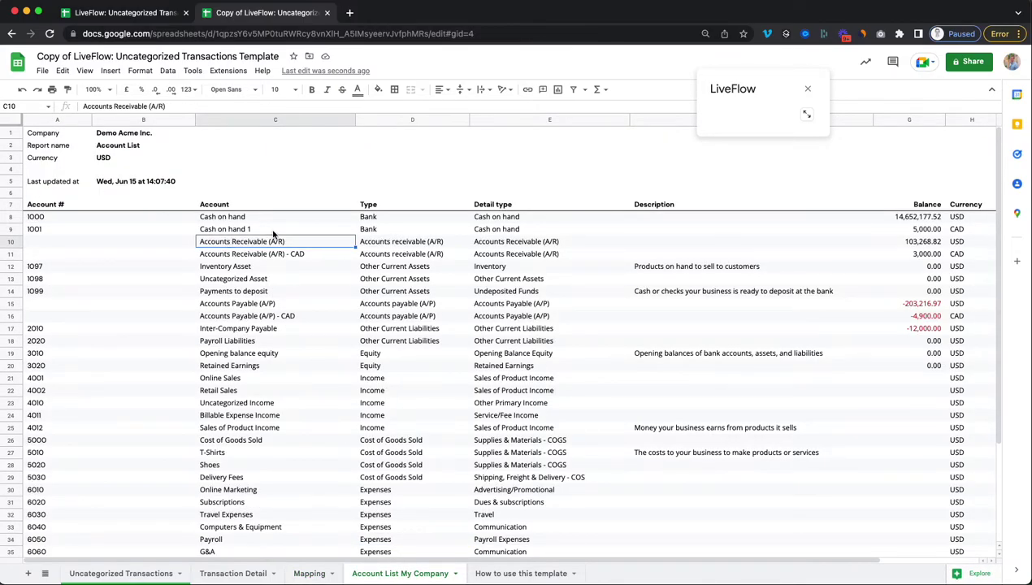
Step: Enter 2000 as the Accounts Receivable (A/R) account number in A10 of Account List My Company
click(42, 240)
click(37, 242)
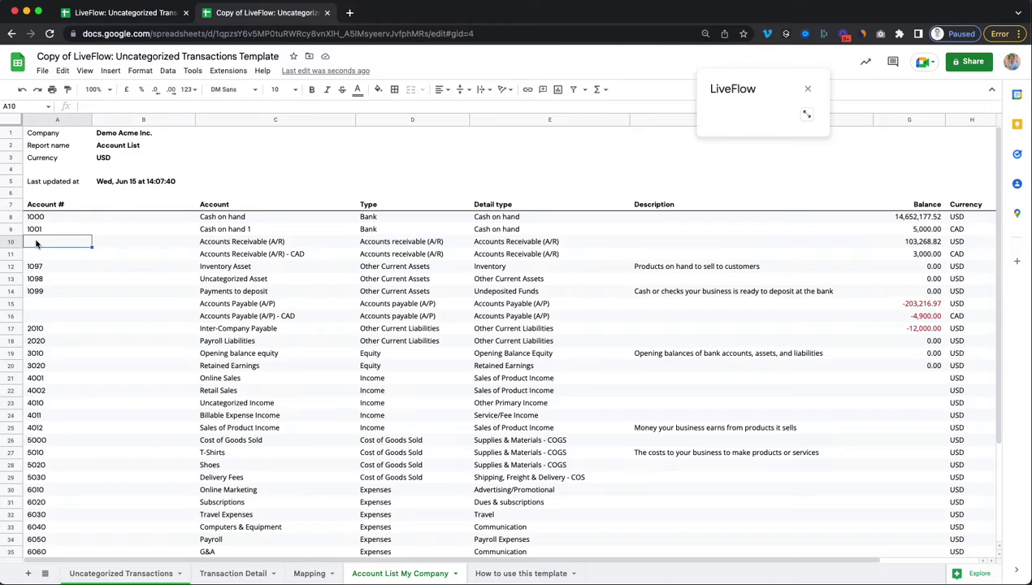
text(2000)
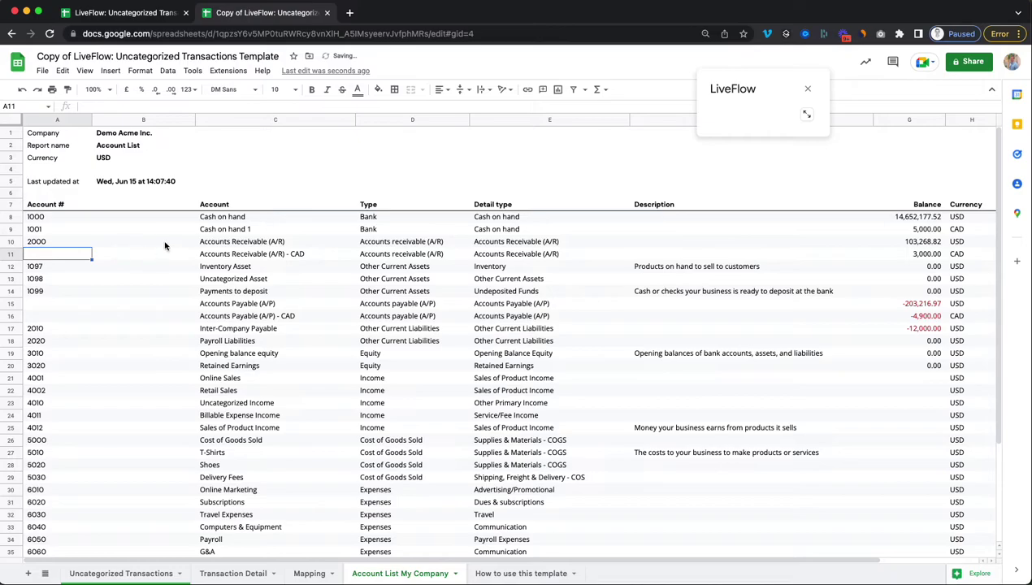
click(221, 246)
Step: Check how the Accounts Receivable (A/R) entry reads in the Mapping sheet's account list
click(322, 573)
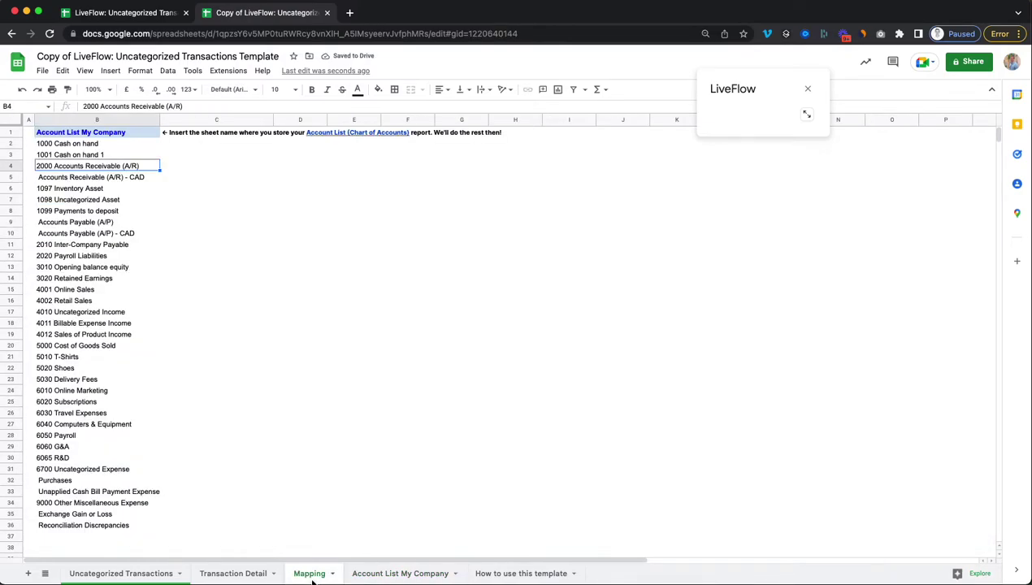
click(66, 180)
click(56, 168)
click(382, 573)
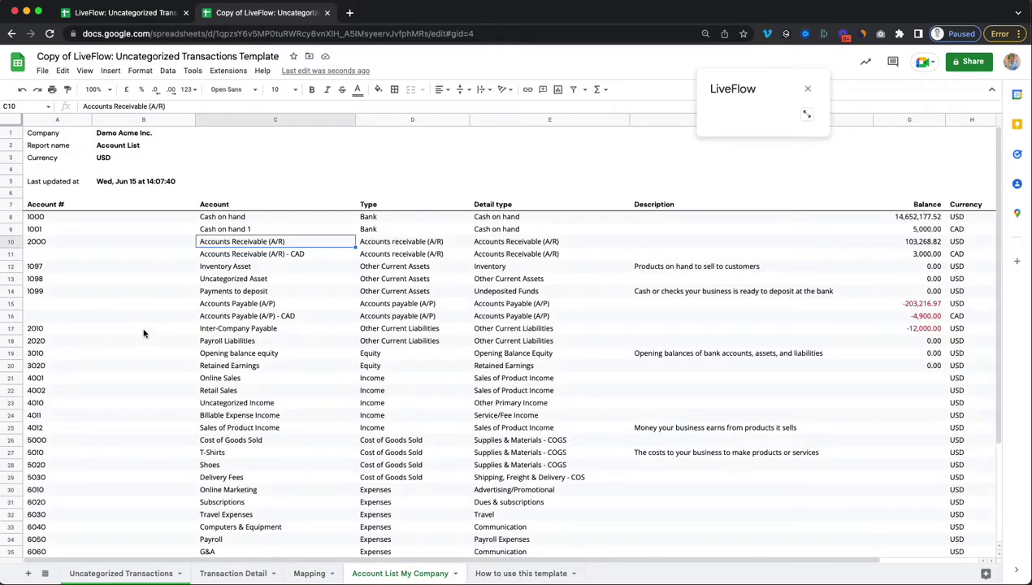
Step: Clear the Accounts Receivable (A/R) account number from A10 of Account List My Company
click(39, 243)
key(Delete)
click(131, 246)
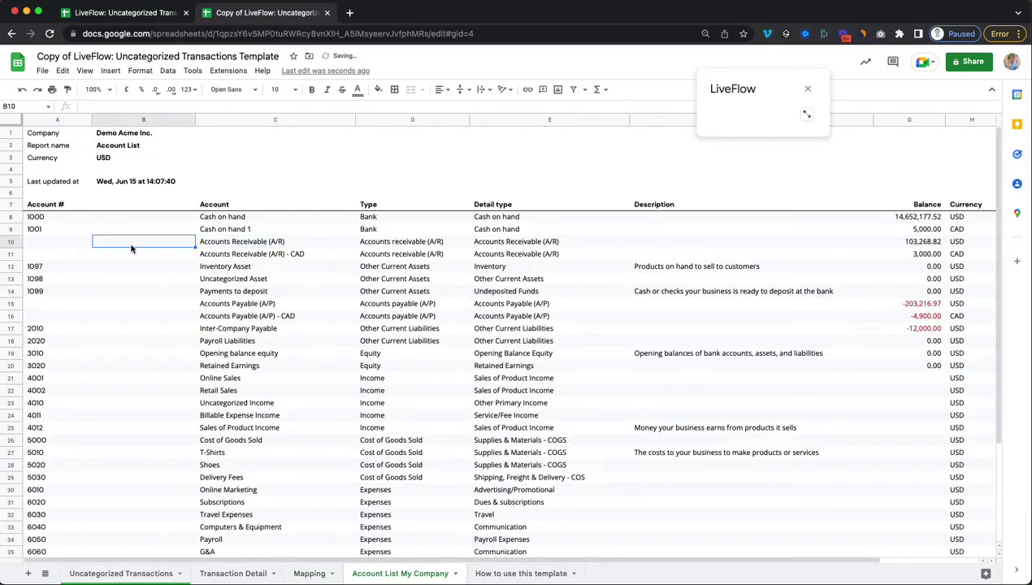
click(41, 243)
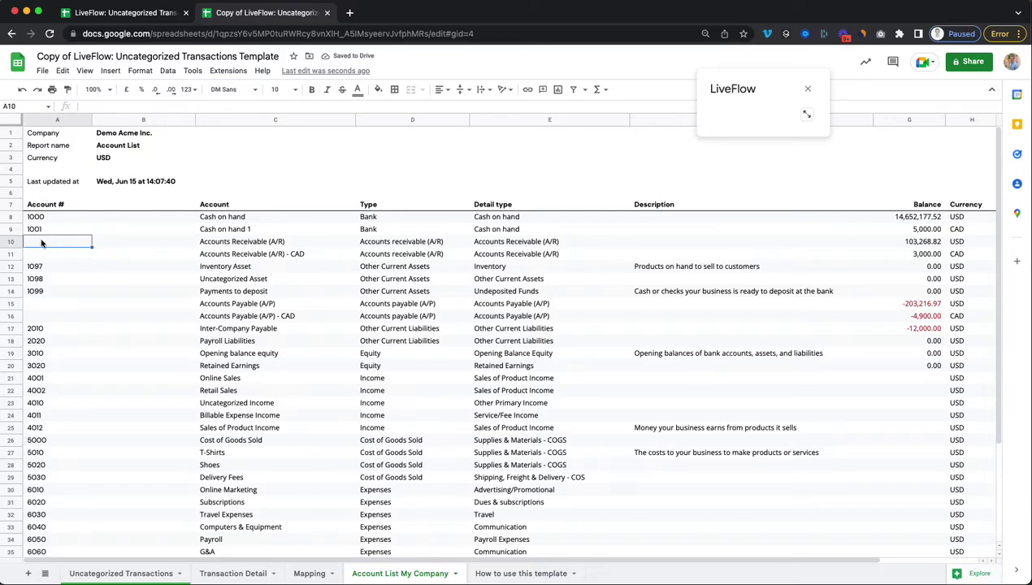
Step: Copy the dropdown cells N12:N13 from Uncategorized Transactions into the Suggested Account column of Transaction Detail, starting at N12
click(137, 574)
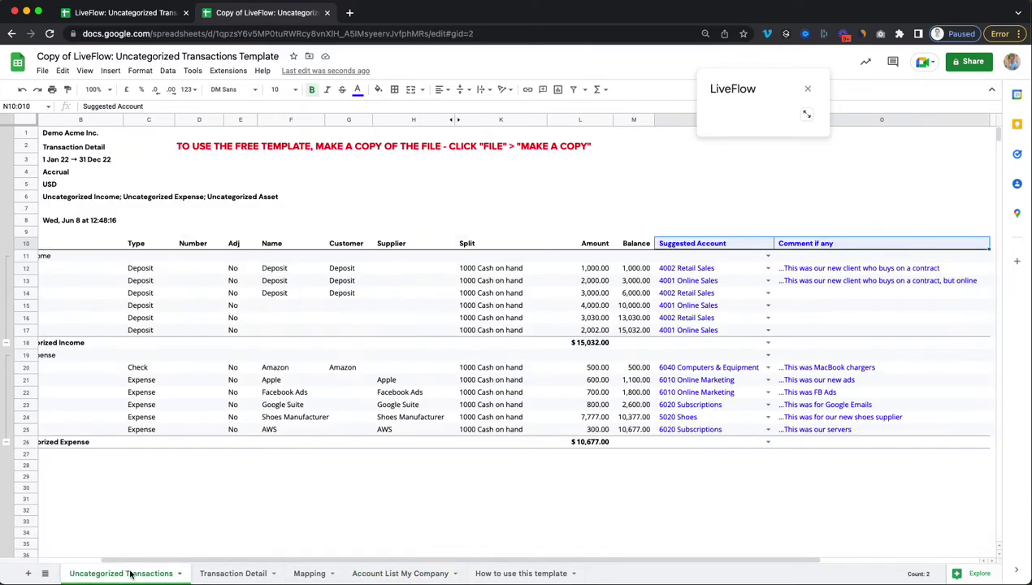
click(708, 269)
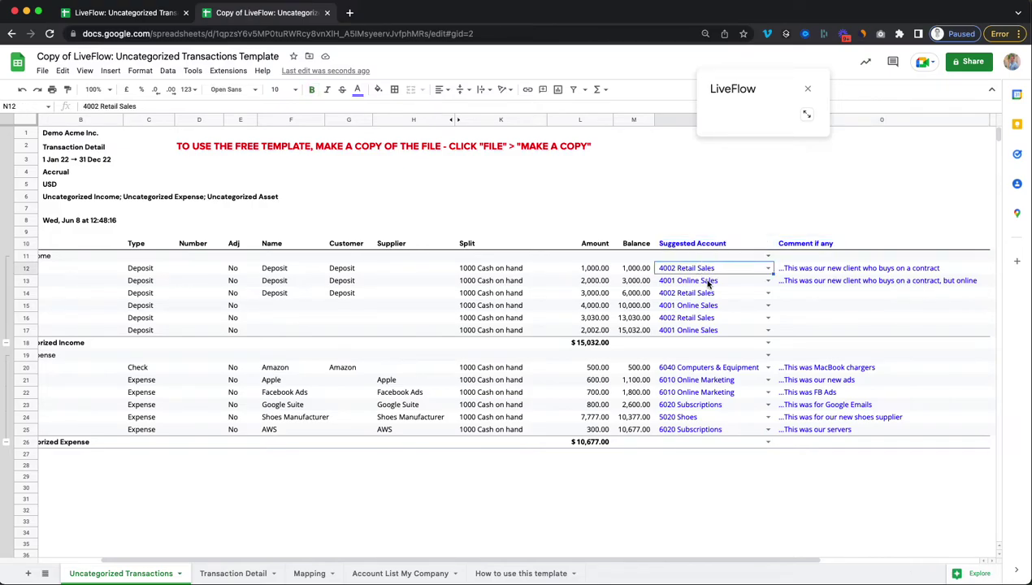
shift+click(706, 285)
key(ctrl+c)
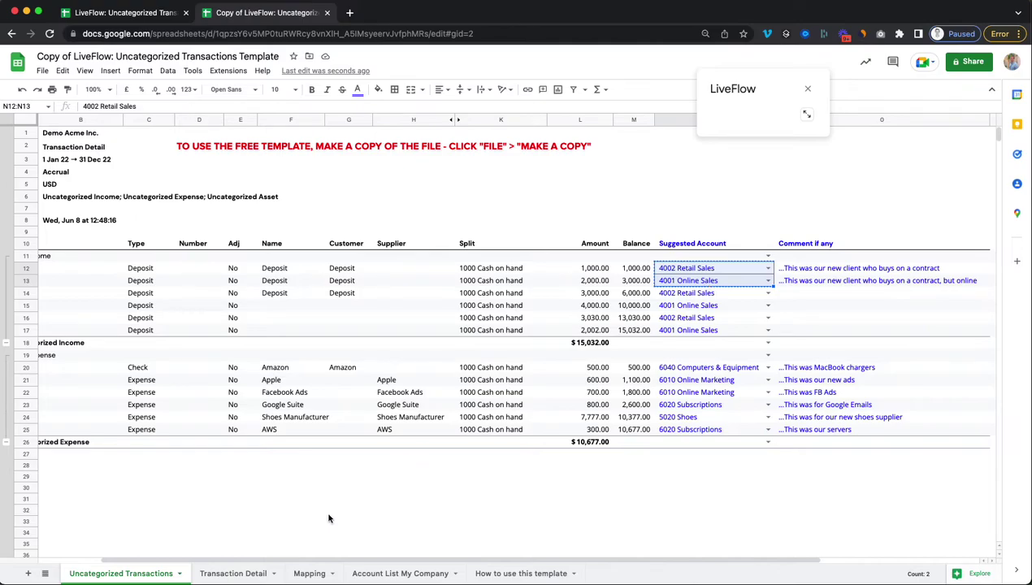
click(230, 574)
click(764, 271)
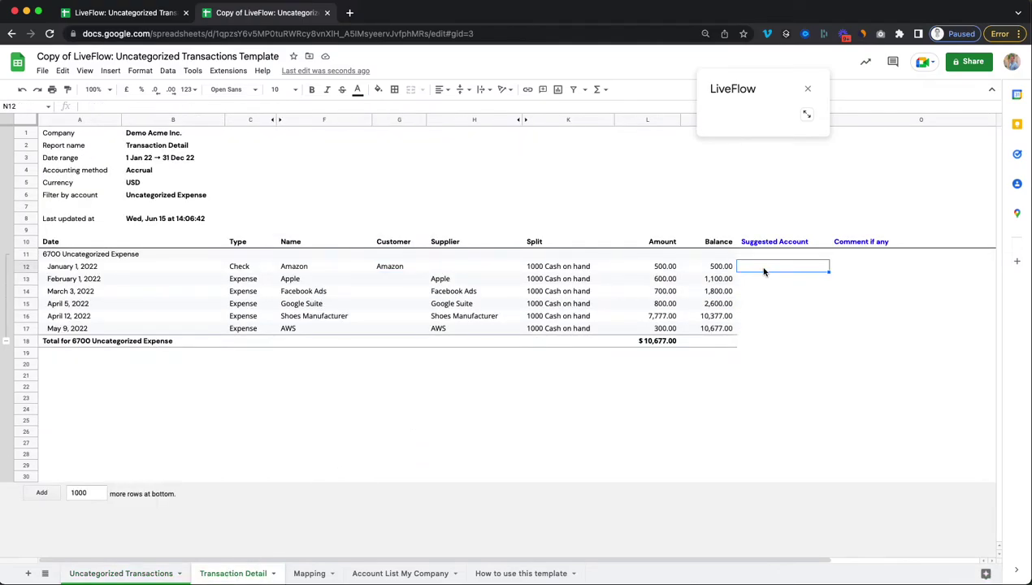
key(ctrl+v)
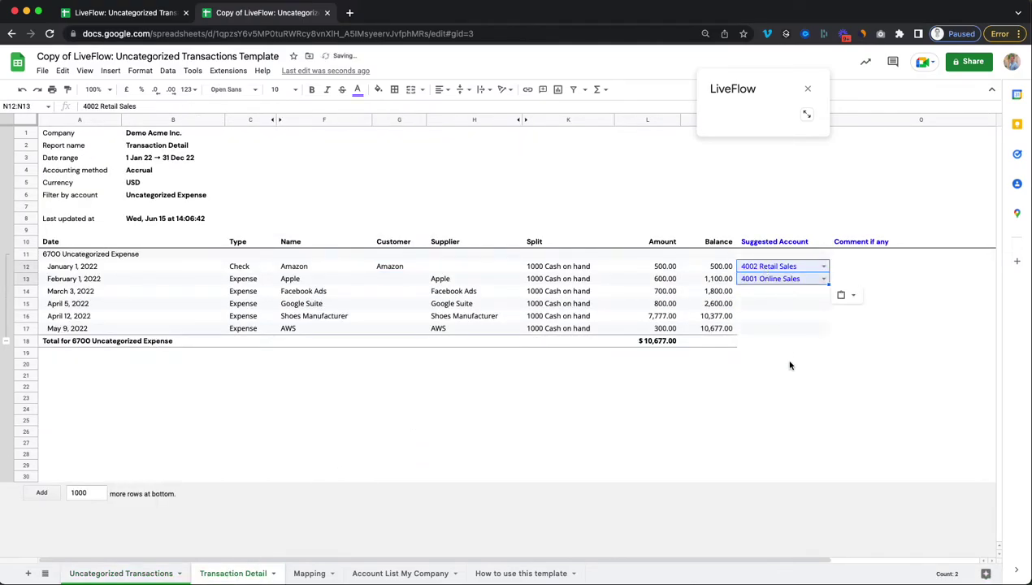
click(789, 363)
Step: Choose 1000 Cash on hand as the Amazon row's suggested account and copy that cell to the Apple row
click(785, 267)
click(786, 268)
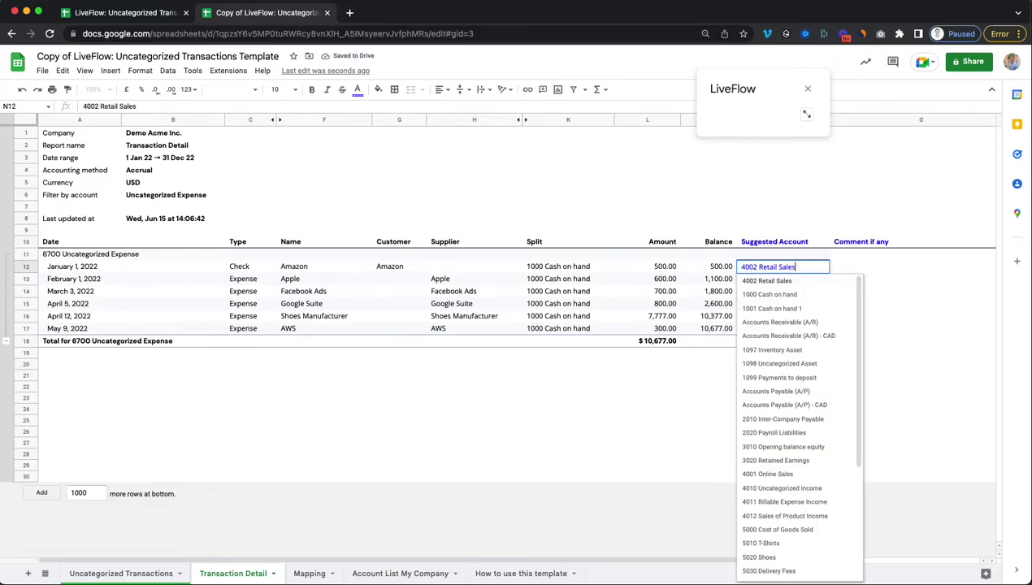
key(Down)
key(Return)
click(780, 267)
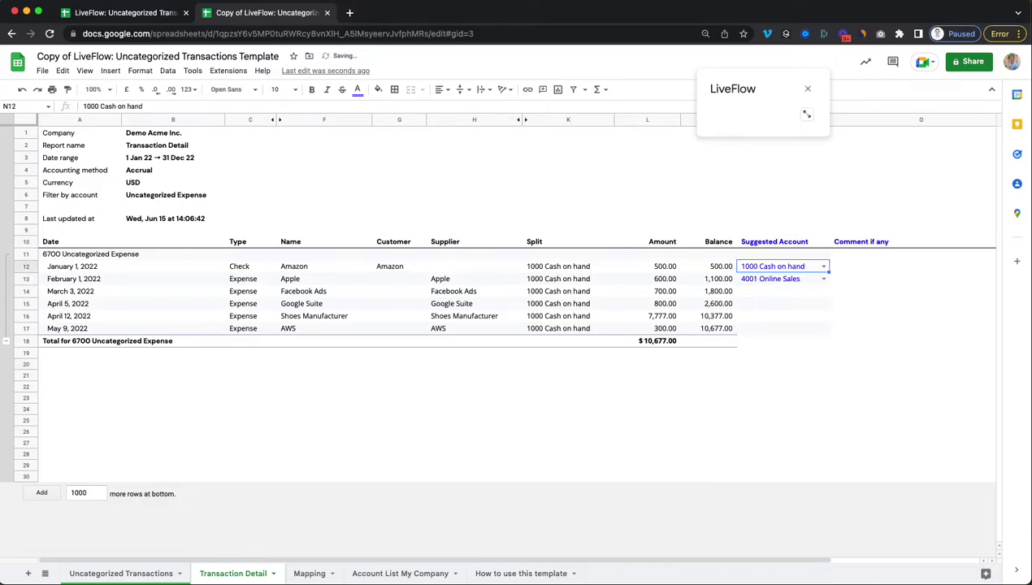
key(ctrl+c)
key(Down)
key(ctrl+v)
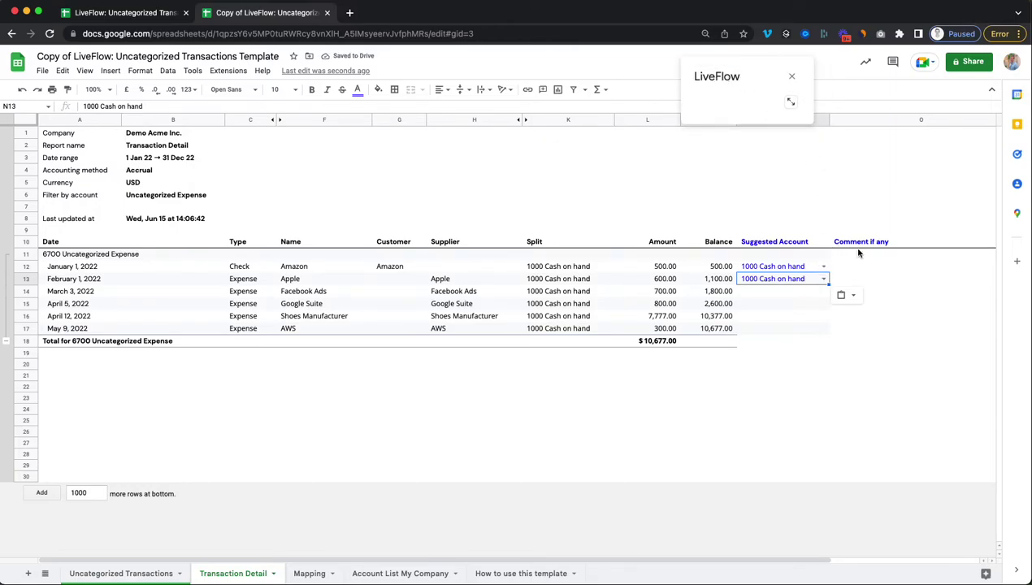
Step: Check the formula in B2 of the Mapping sheet that builds the account list, and return to Transaction Detail
click(308, 574)
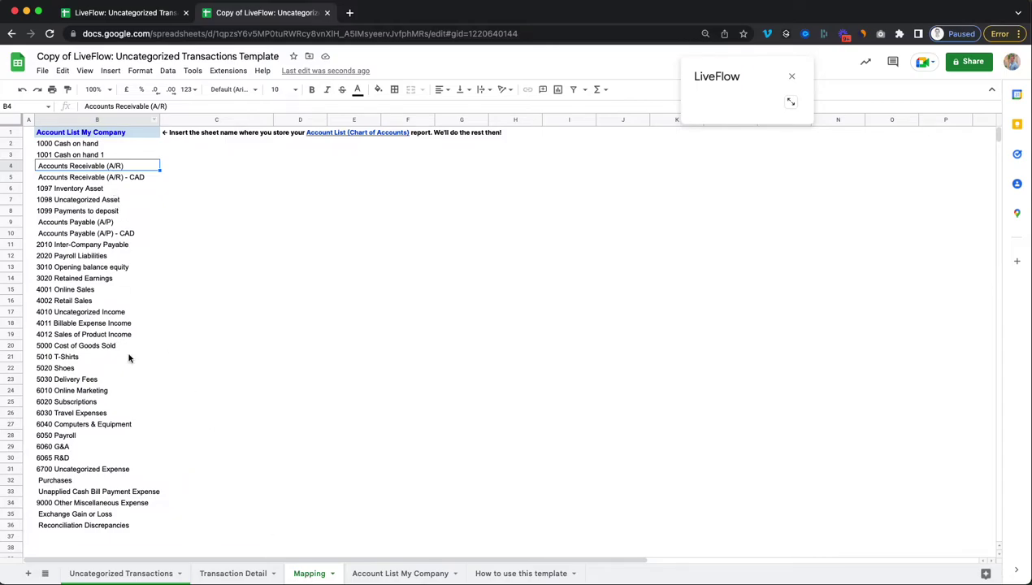
click(72, 144)
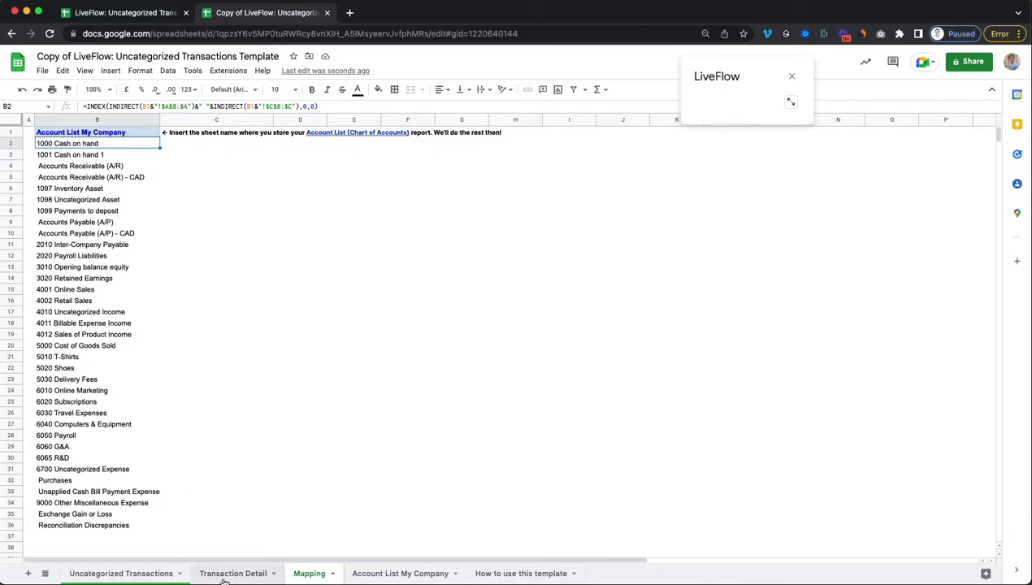
click(147, 574)
click(213, 574)
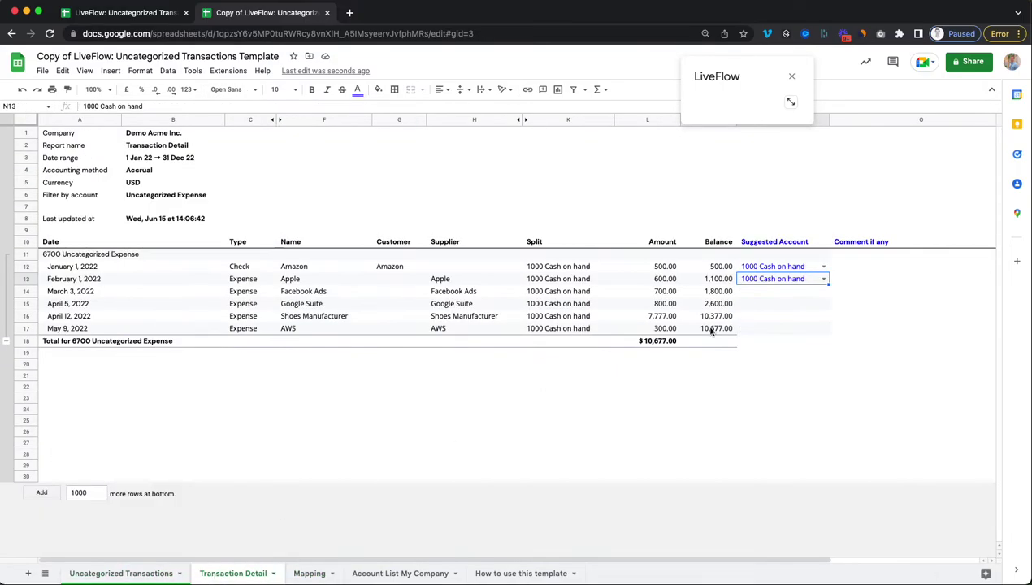
Step: Try Accounts Receivable (A/R) as the suggested account for the Amazon transaction
double_click(773, 266)
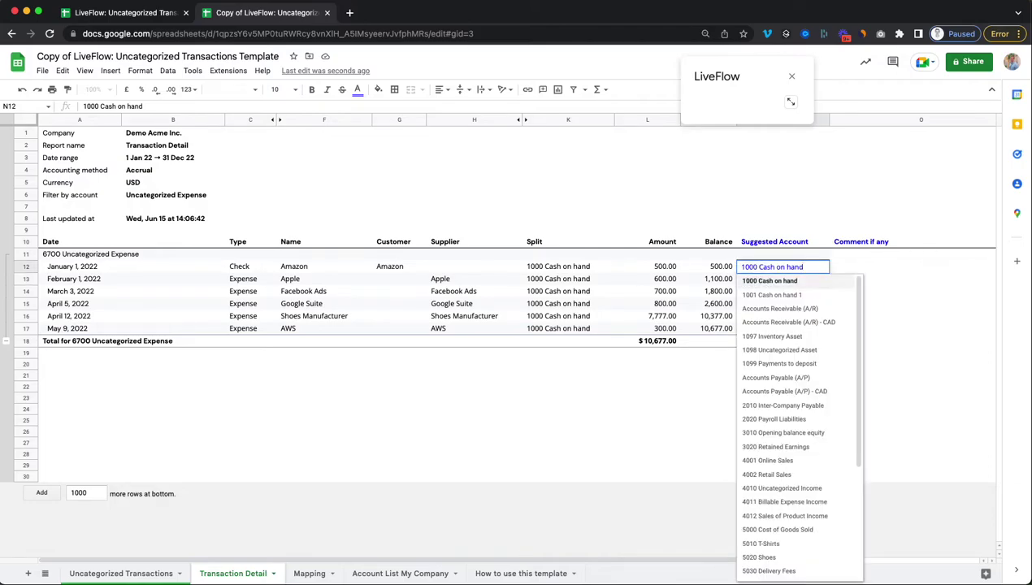
key(Down)
key(Return)
key(Return)
key(Down)
key(Down)
key(Return)
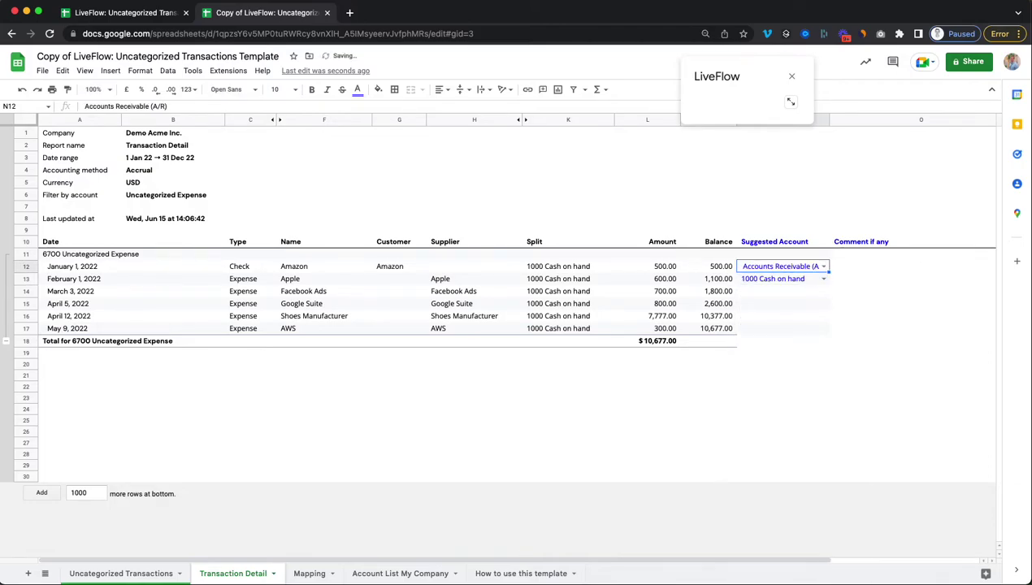
Step: Set the Amazon transaction's suggested account to 1097 Inventory Asset
key(Return)
key(Down)
key(Down)
key(Down)
key(Down)
key(Return)
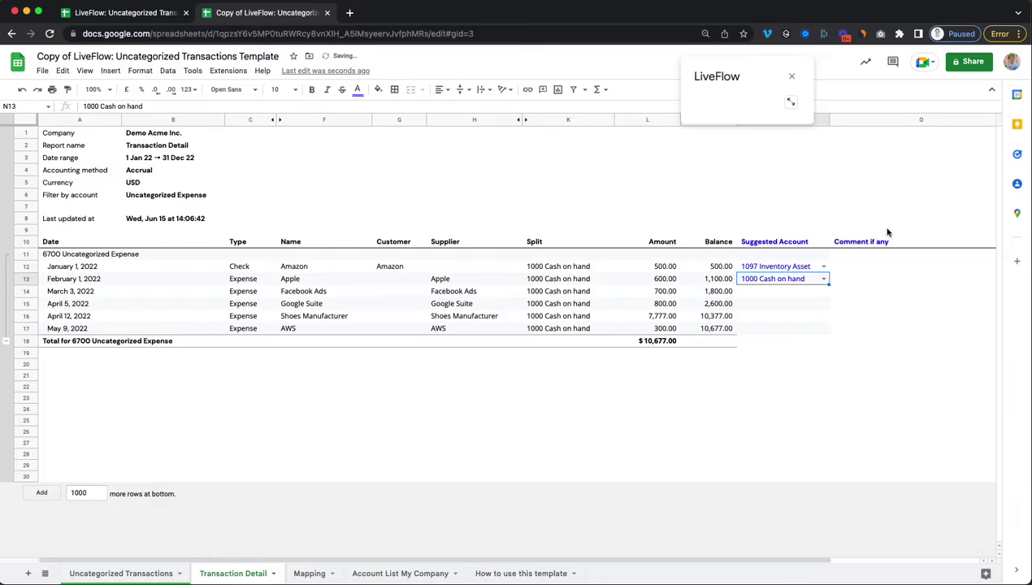
Step: Widen the Suggested Account column slightly and fill the 1000 Cash on hand dropdown from N13 down to N17
drag(830, 120, 850, 119)
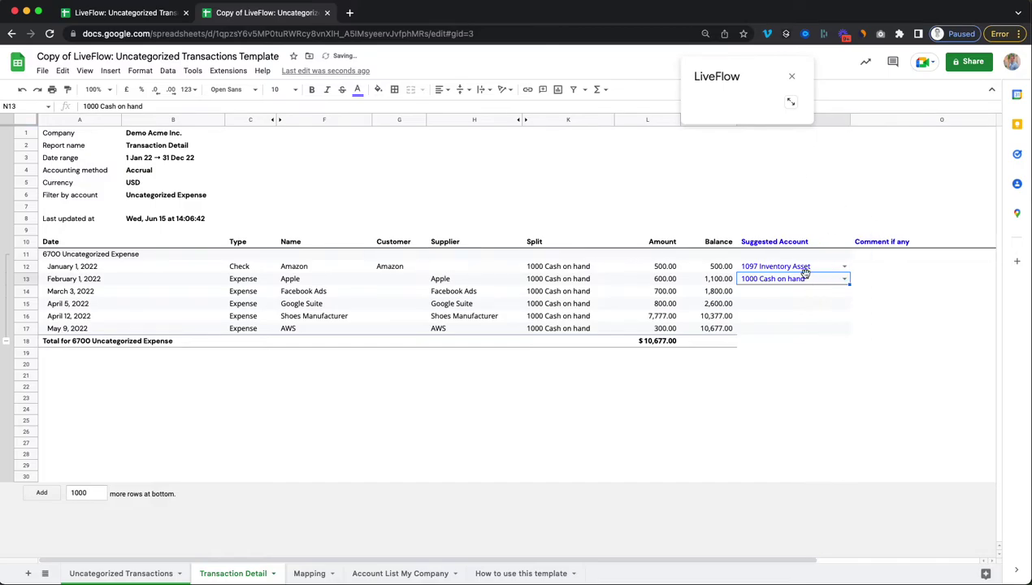
shift+click(789, 328)
key(ctrl+d)
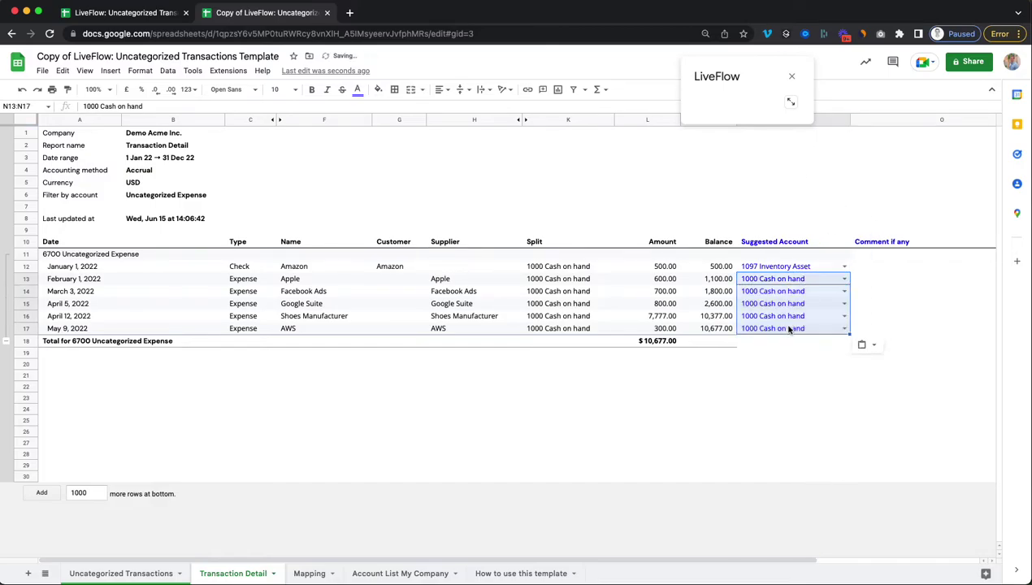
Step: Enter the comment "This was for zzz" for the Amazon transaction in O12
scroll(788, 329, right, 2)
click(786, 270)
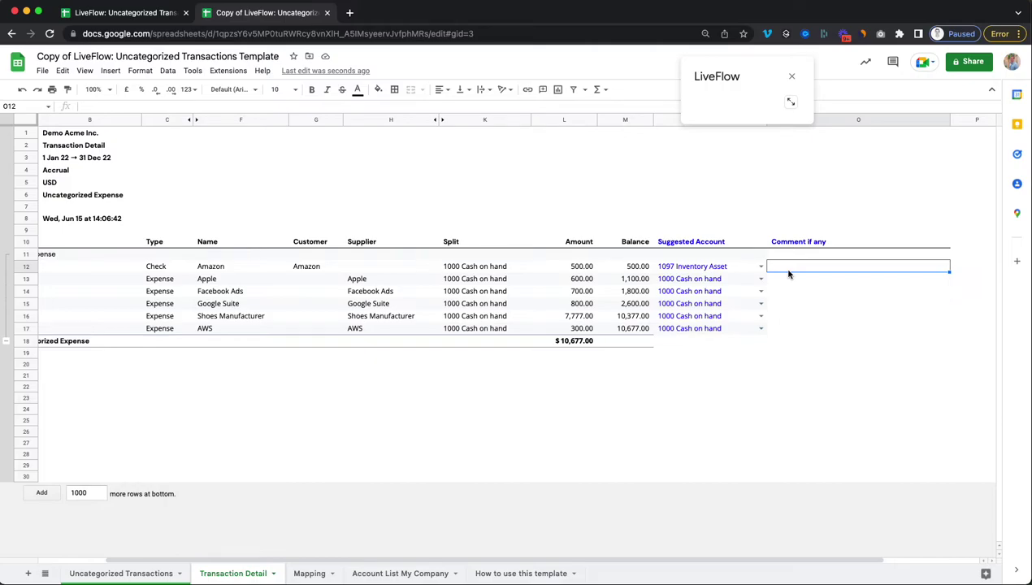
text(This was for )
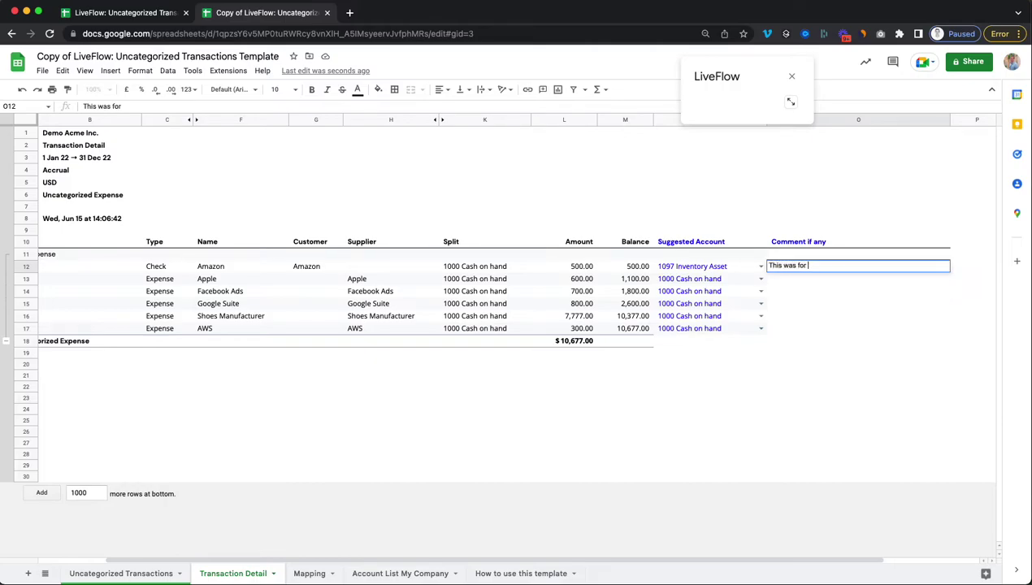
text(zzz)
key(Return)
key(Up)
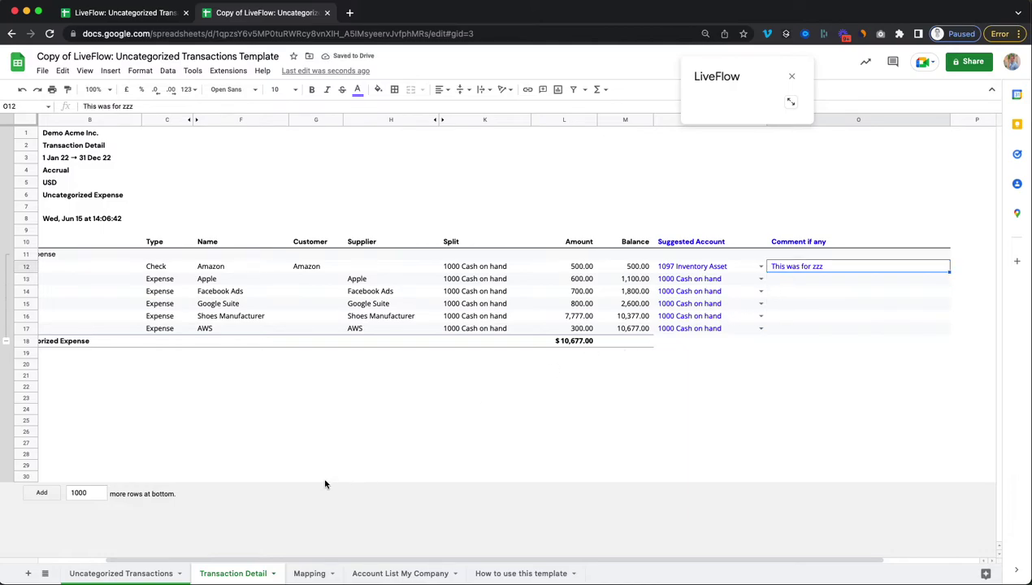
Step: Delete the Uncategorized Transactions sheet from the workbook
right_click(157, 574)
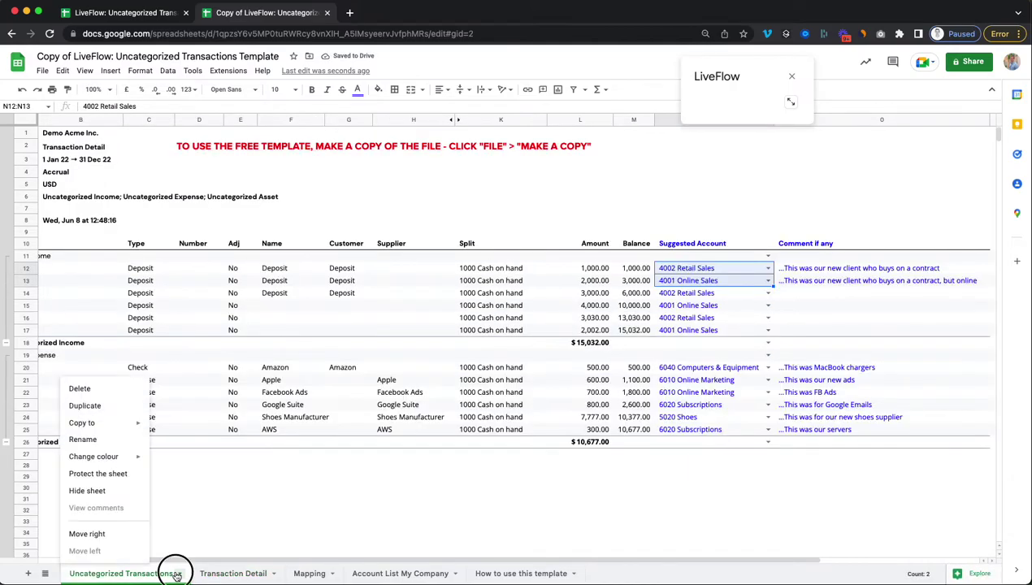
click(118, 388)
click(630, 338)
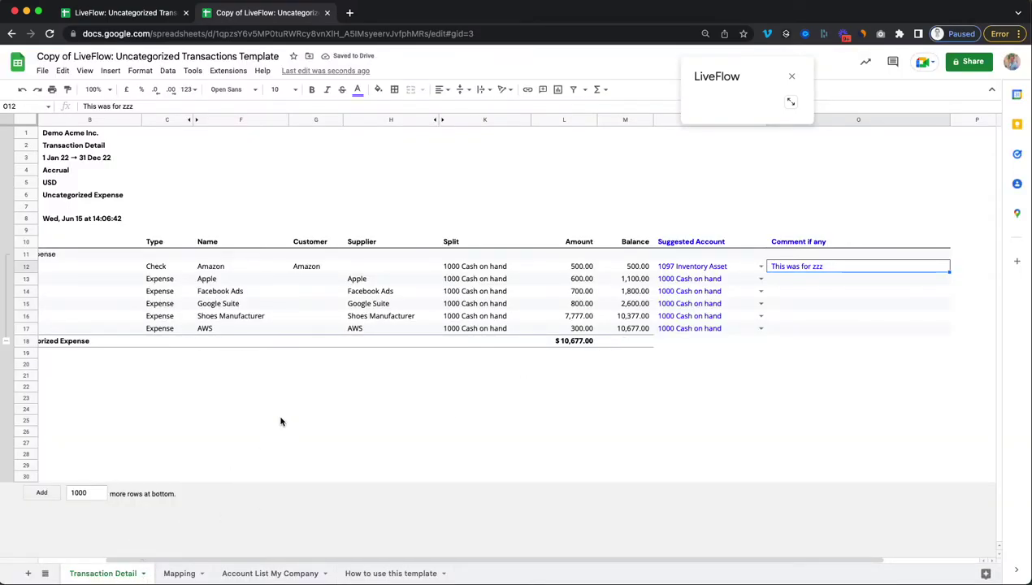
Step: Look over the How to use this template and Account List My Company sheets, and return to Transaction Detail
scroll(238, 560, left, 3)
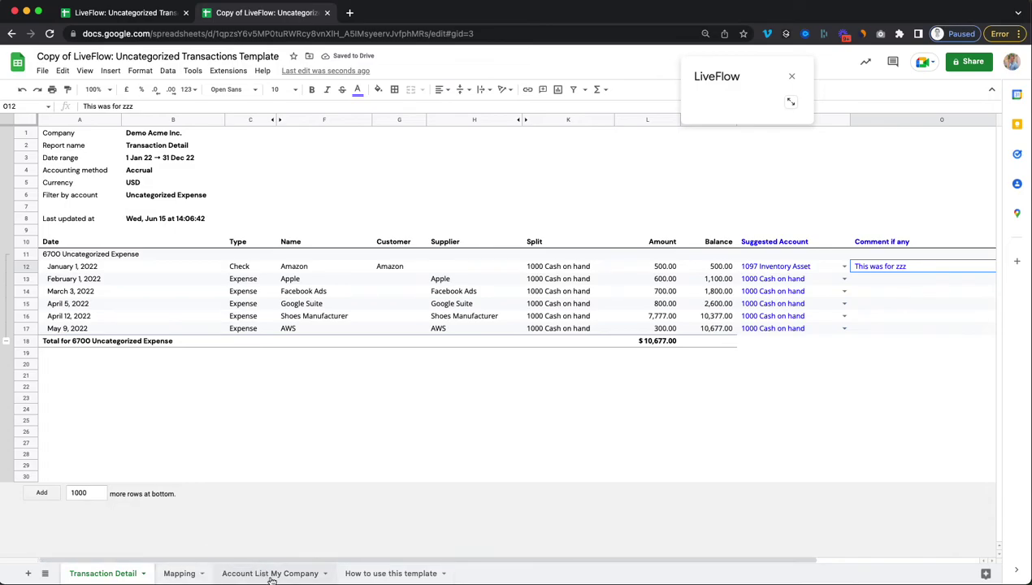
click(407, 573)
click(445, 574)
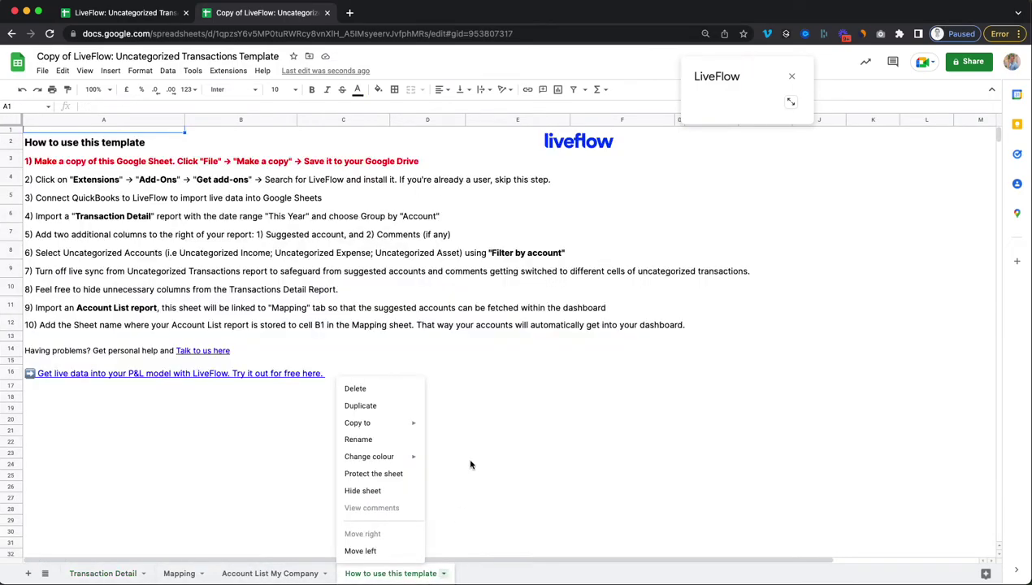
click(461, 492)
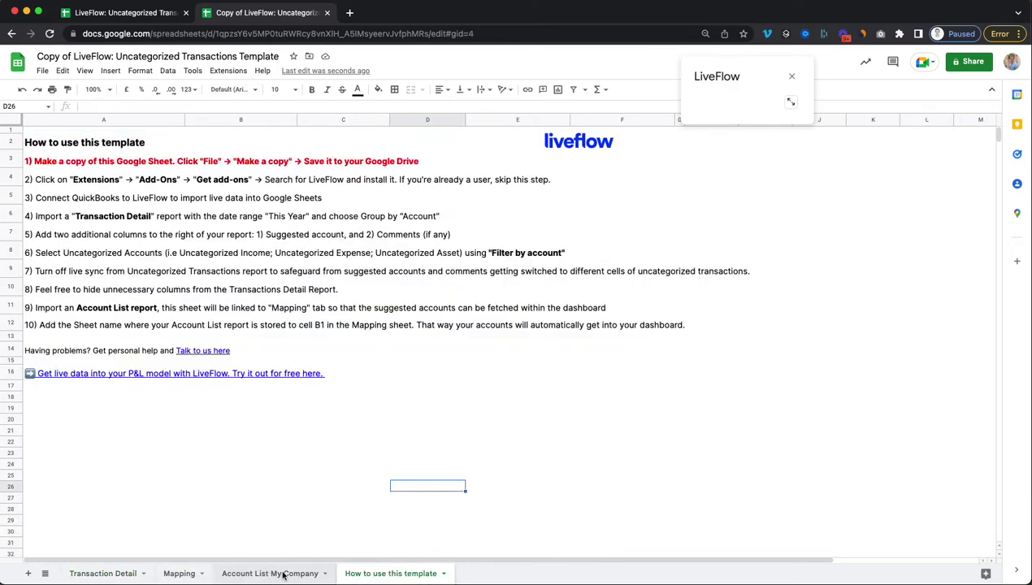
click(285, 574)
click(105, 574)
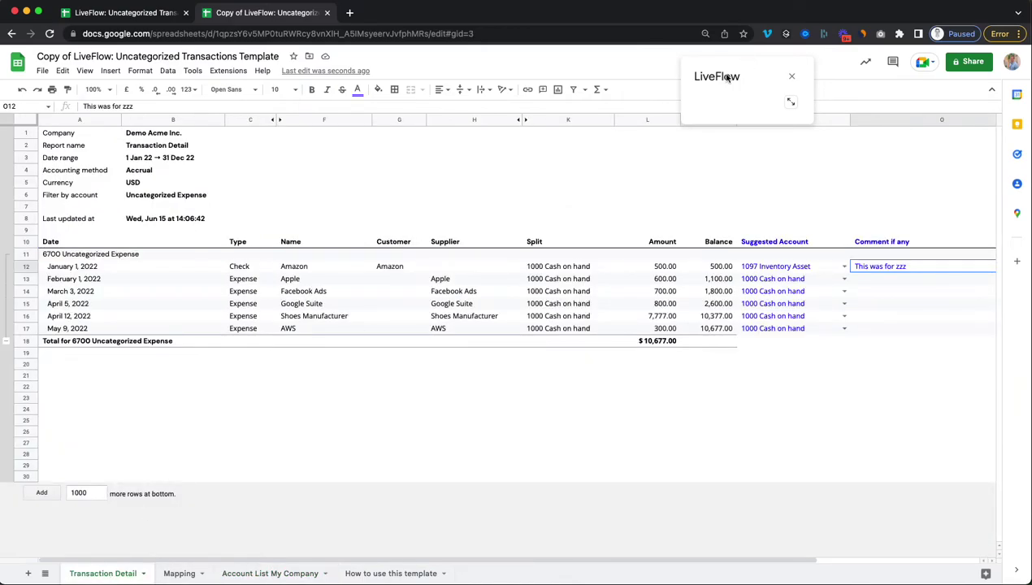
Step: Move the LiveFlow window clear of the Suggested Account and Comment columns and review the comment in O12
drag(728, 77, 362, 74)
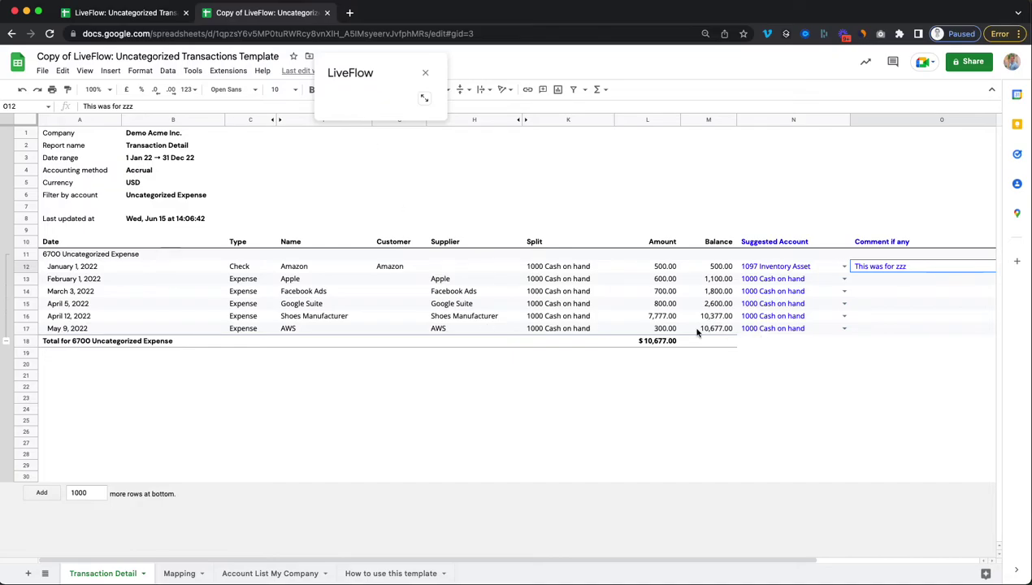
scroll(732, 293, right, 2)
click(801, 290)
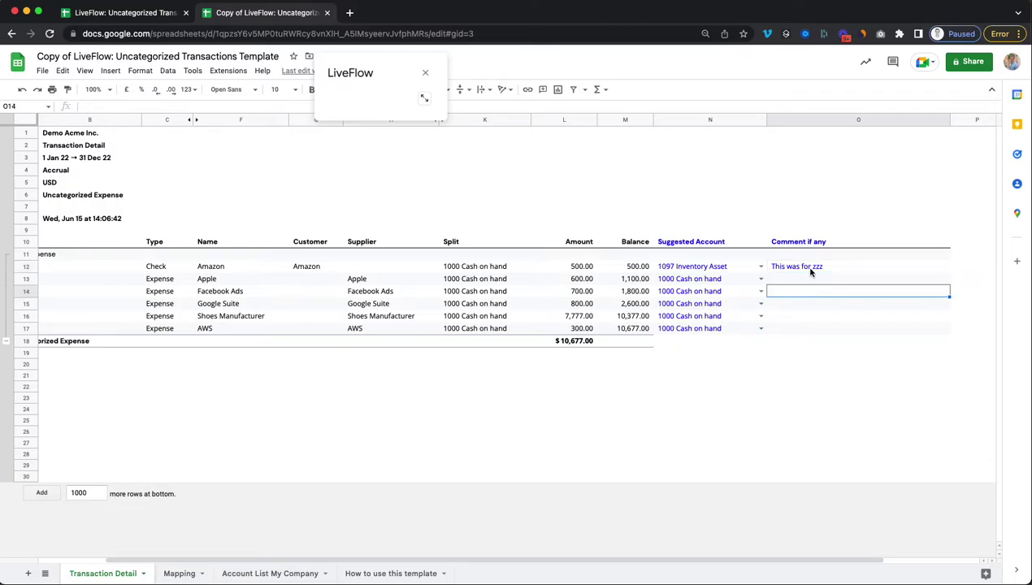
click(810, 271)
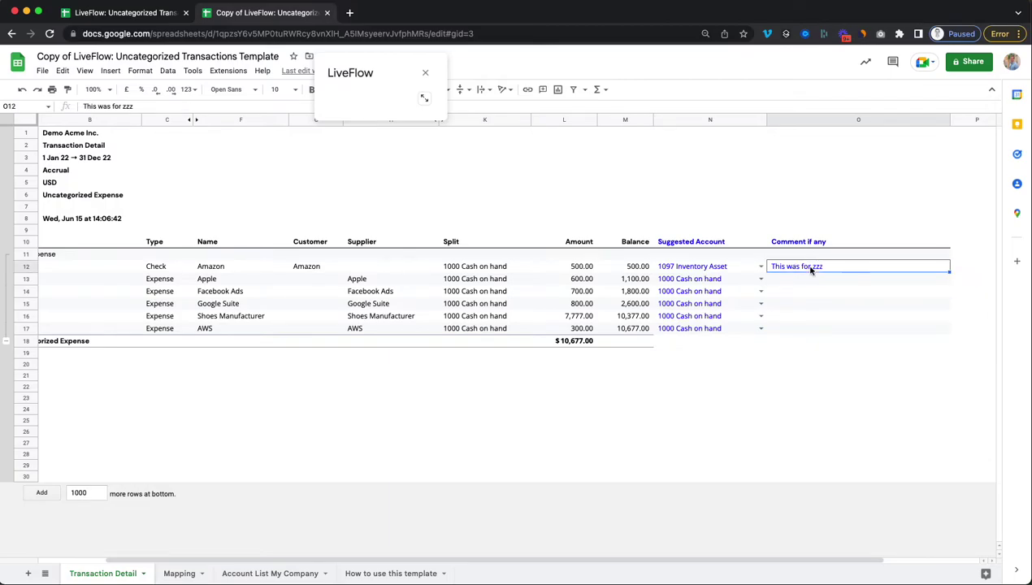
scroll(806, 269, left, 2)
Step: Delete the Amazon transaction's report cells A12:M12, shifting the cells below up
click(706, 268)
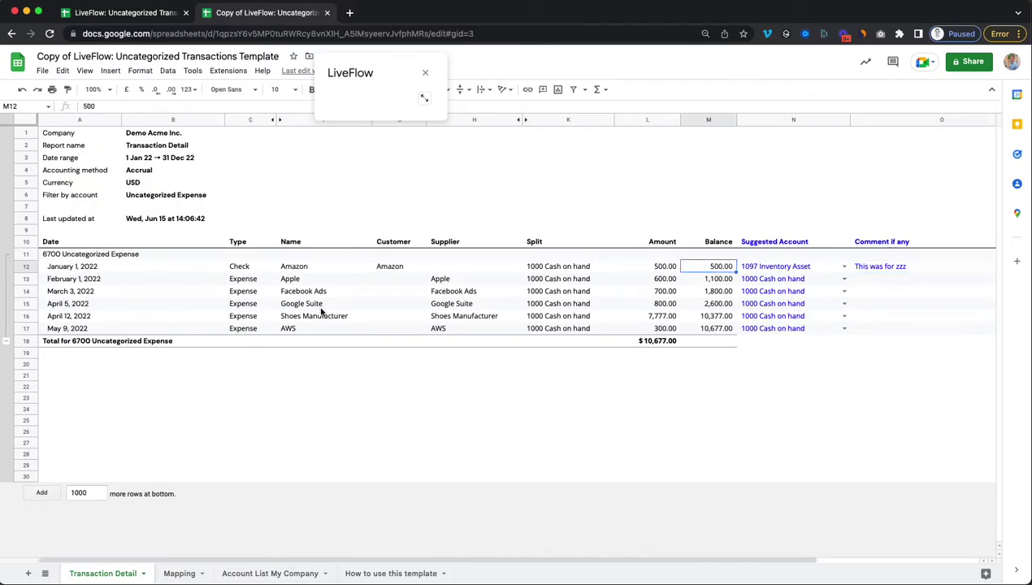
shift+click(87, 268)
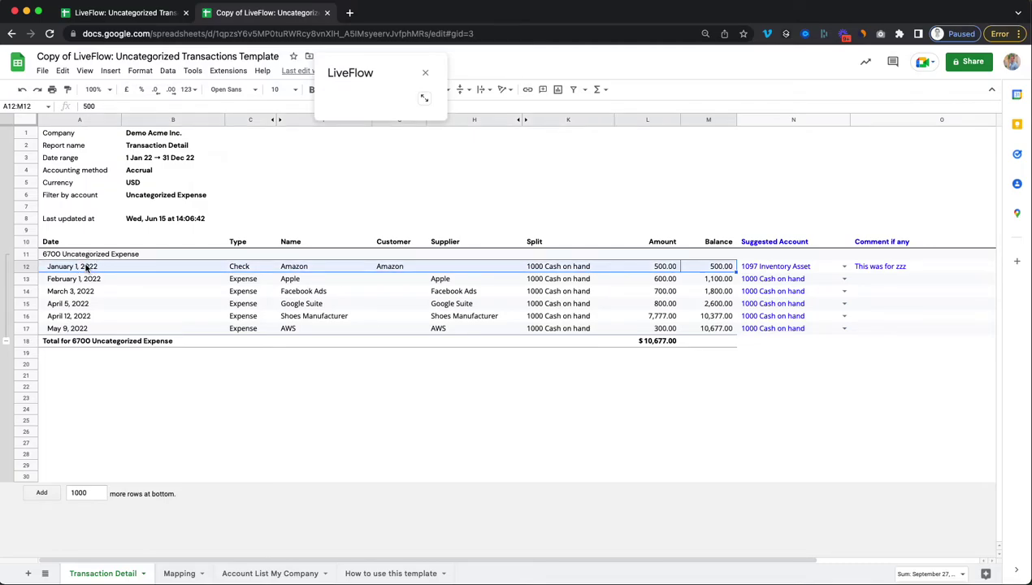
key(super+alt+minus)
key(Return)
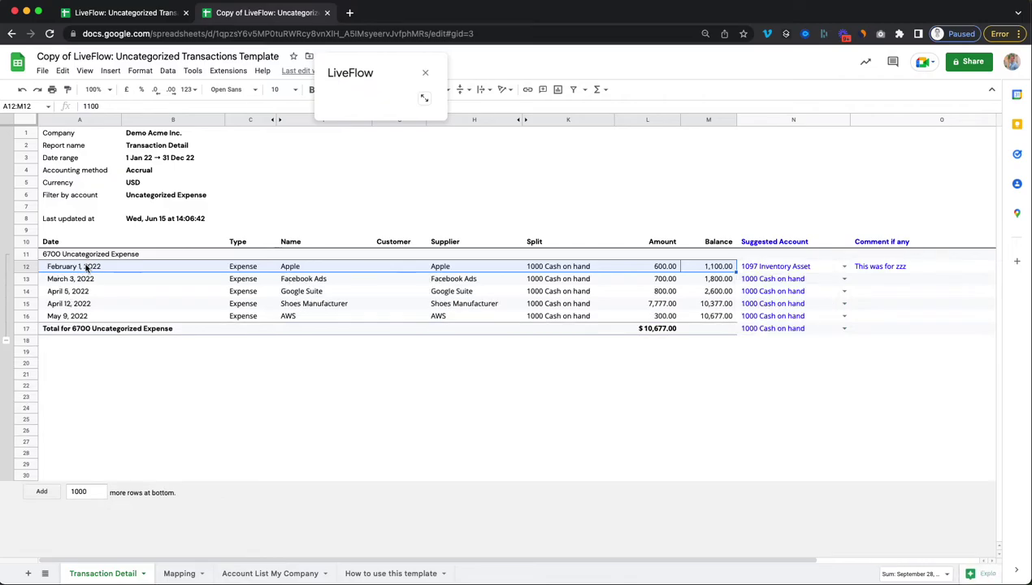
Step: Compare the suggested account and comment in row 12 with the transaction in that row
key(Right)
key(Right)
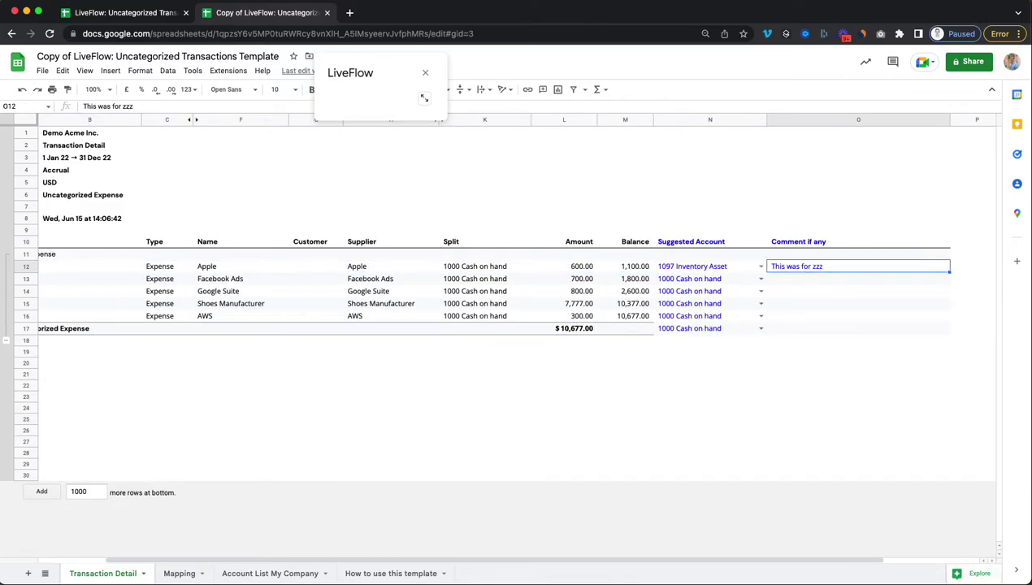
key(Left)
key(Right)
key(Left)
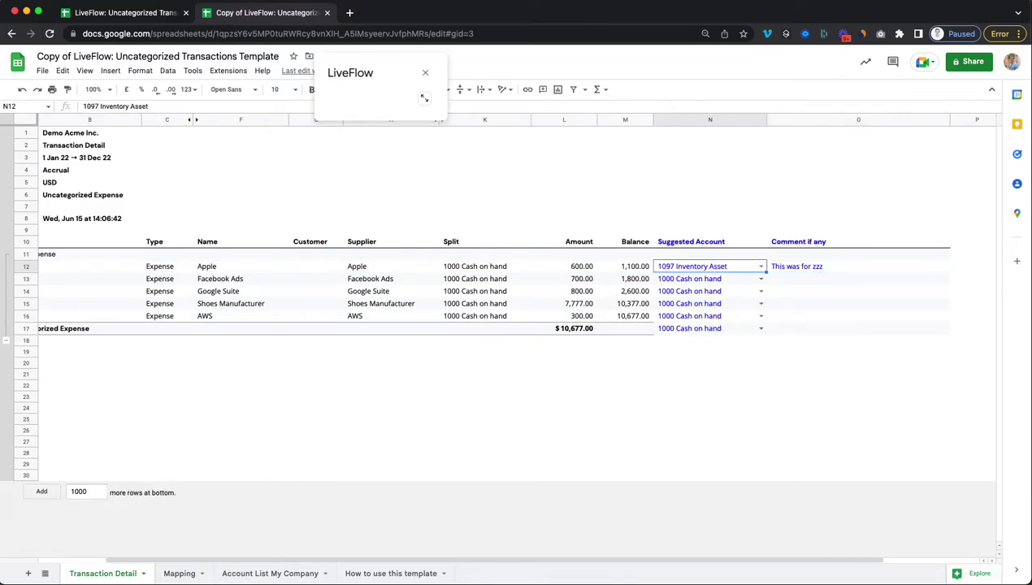
key(Right)
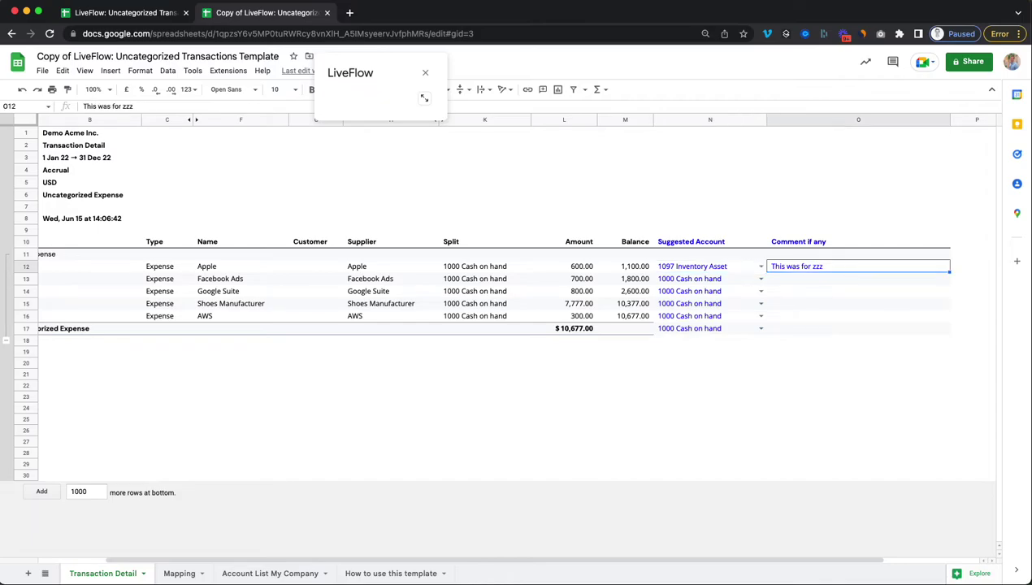
key(Left)
key(Right)
key(Left)
key(Left)
key(Left)
key(Left)
key(Left)
key(Right)
key(Right)
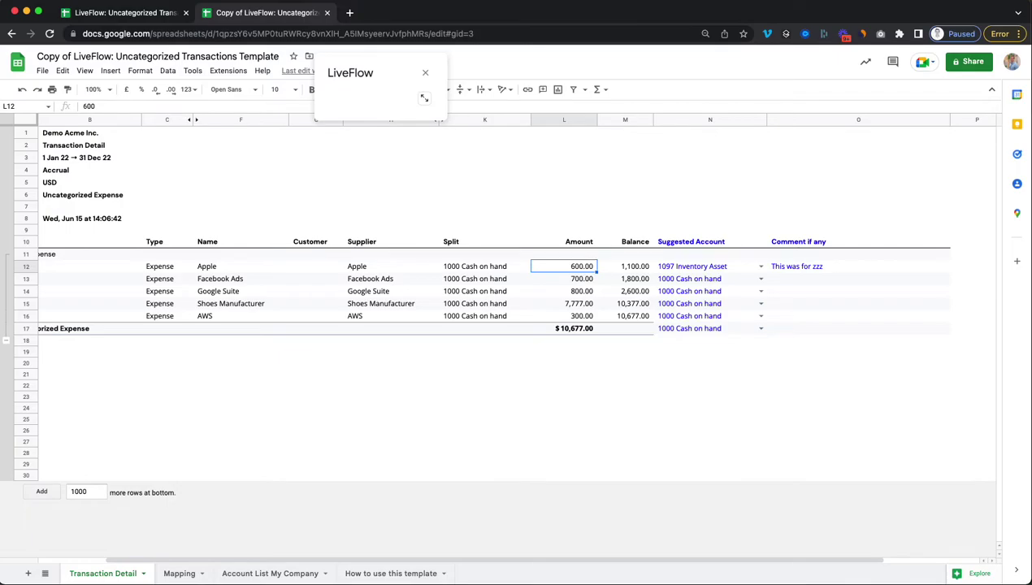
Step: Undo the deletion of the Amazon transaction's report cells in row 12
click(323, 291)
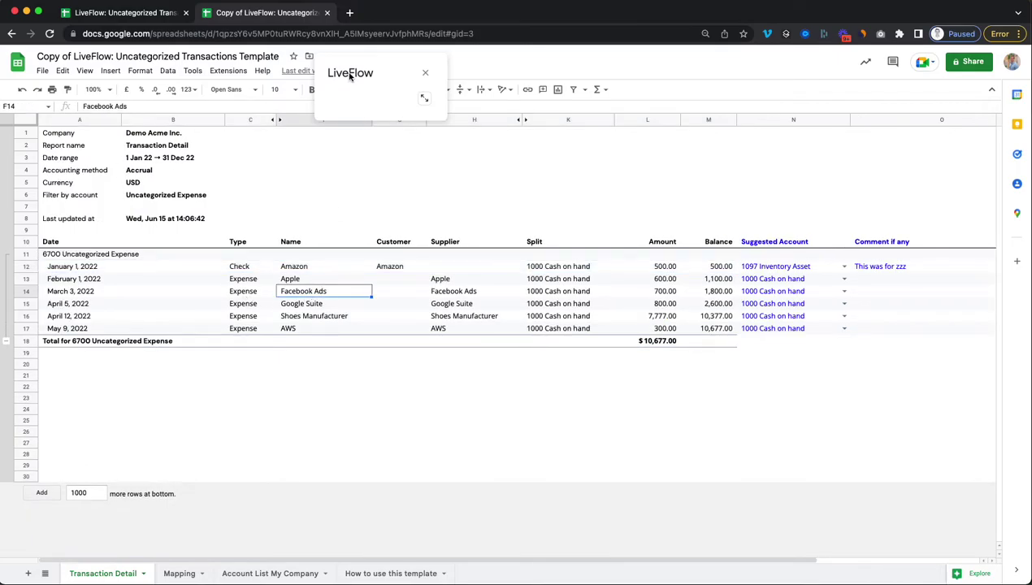
Step: Set the auto-refresh of the LiveFlow reports to Disabled, collapse the LiveFlow window and select the comment in O12
drag(357, 73, 351, 72)
click(418, 98)
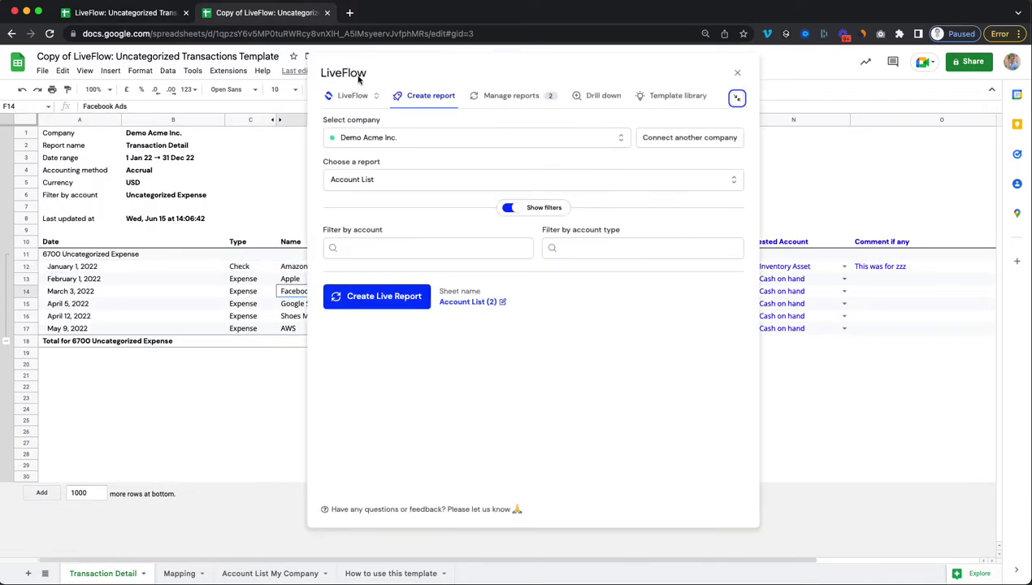
click(504, 104)
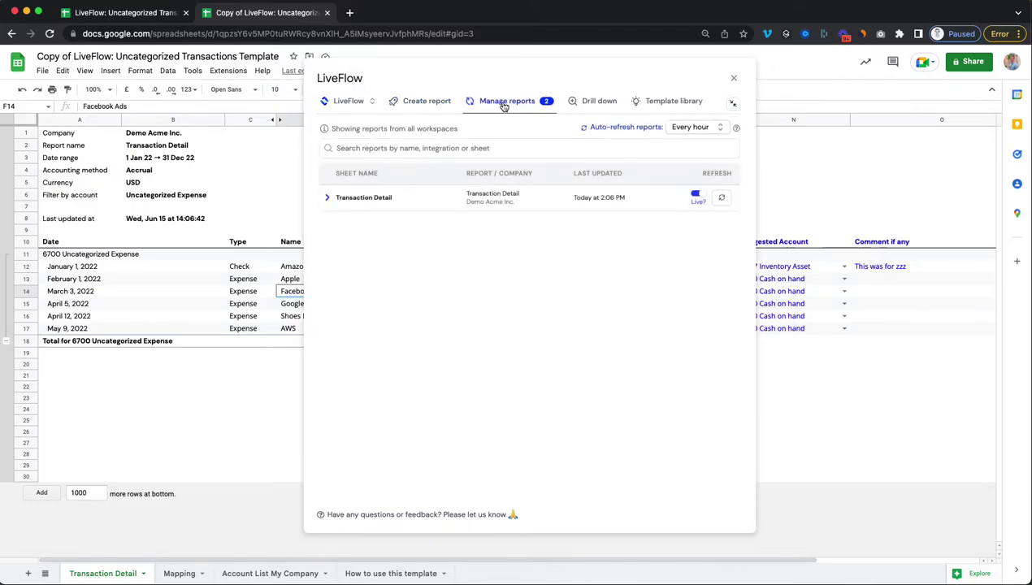
click(706, 131)
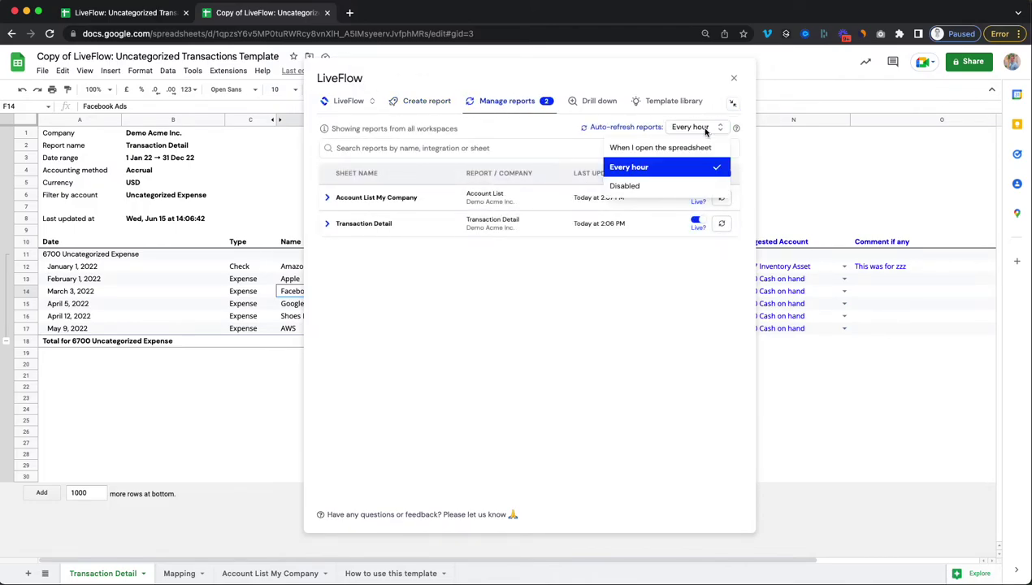
click(641, 188)
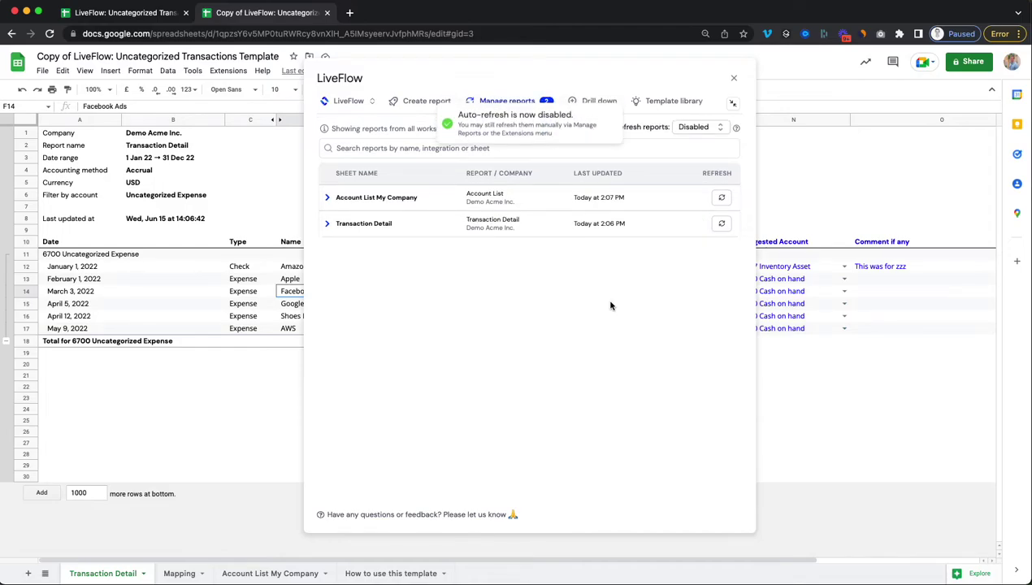
click(733, 103)
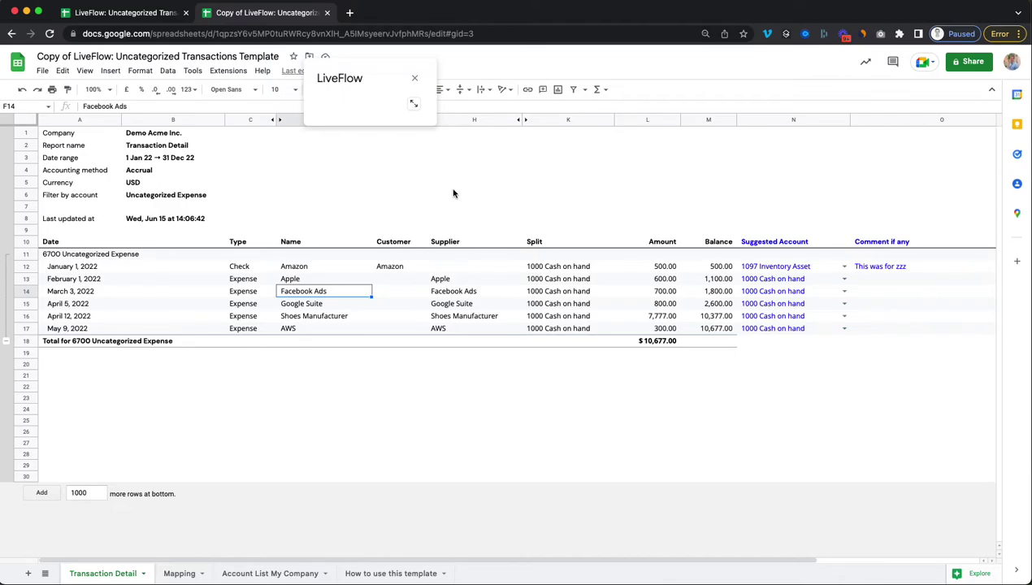
drag(347, 82, 375, 82)
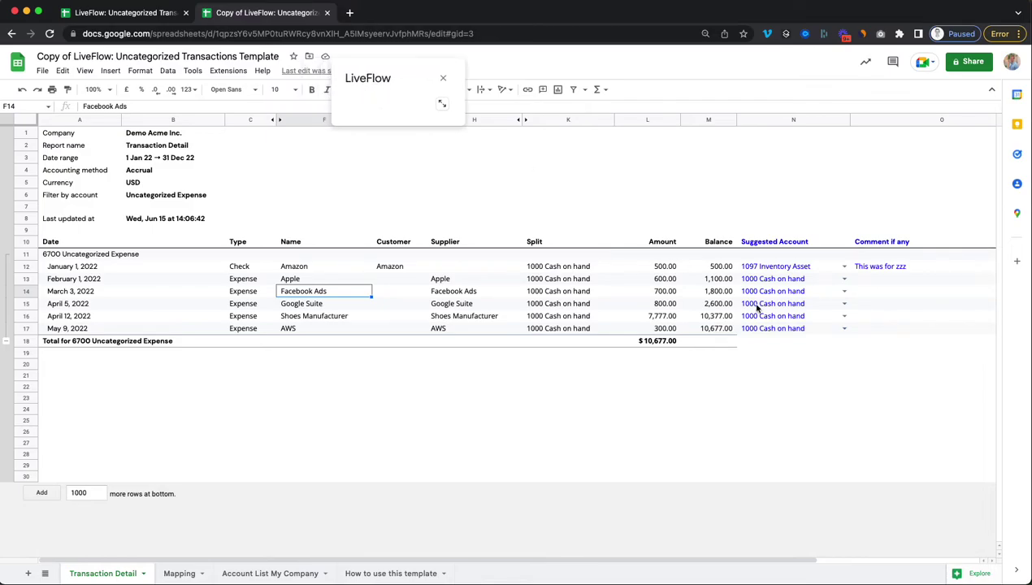
click(887, 273)
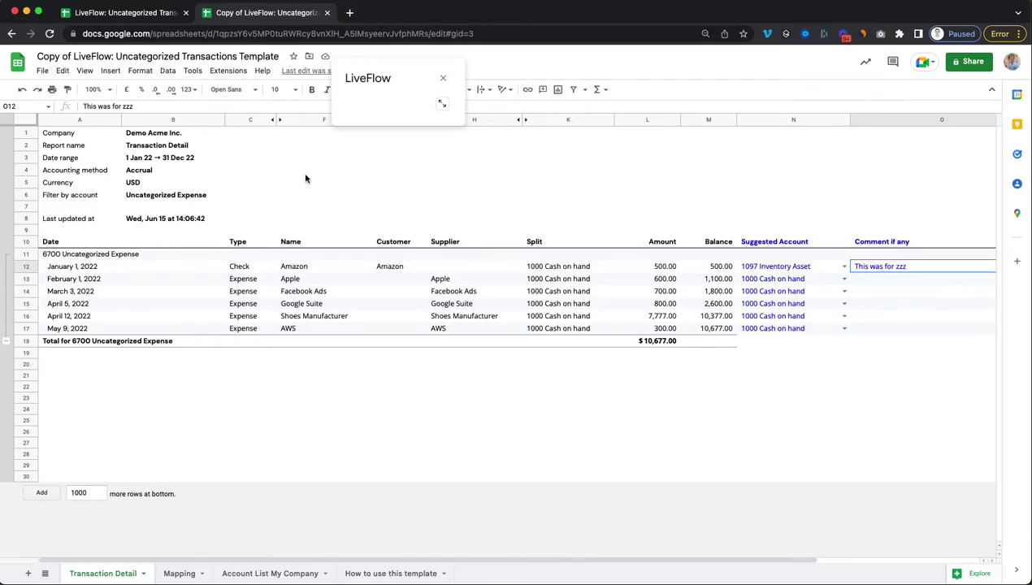
Step: Set the auto-refresh of the LiveFlow reports to Every hour
click(441, 106)
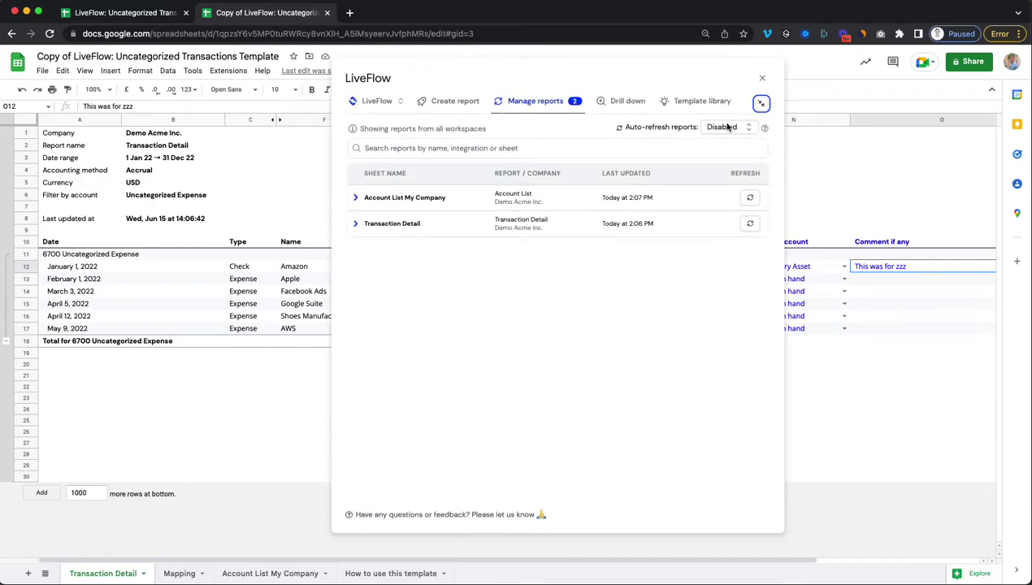
click(723, 126)
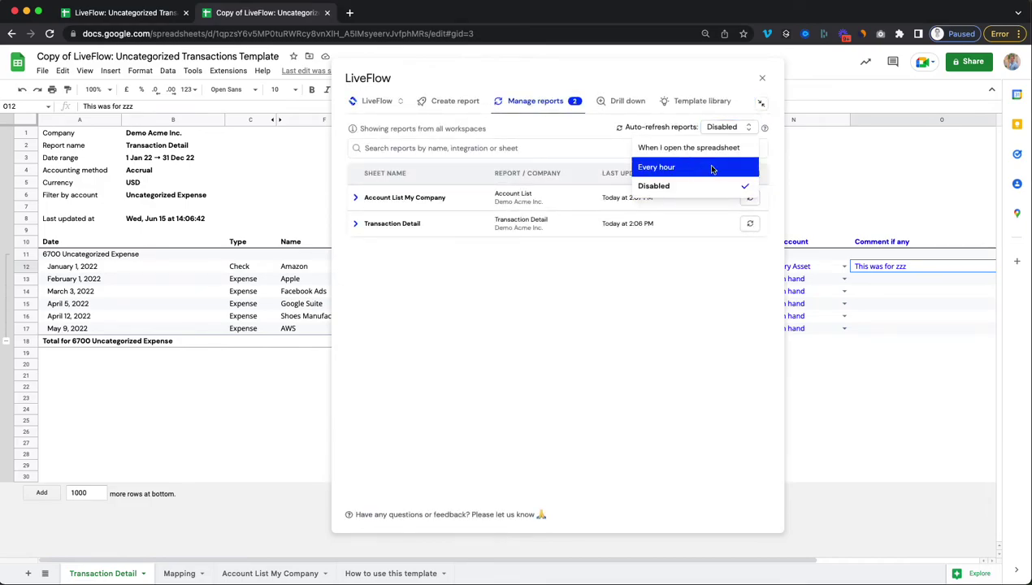
click(712, 168)
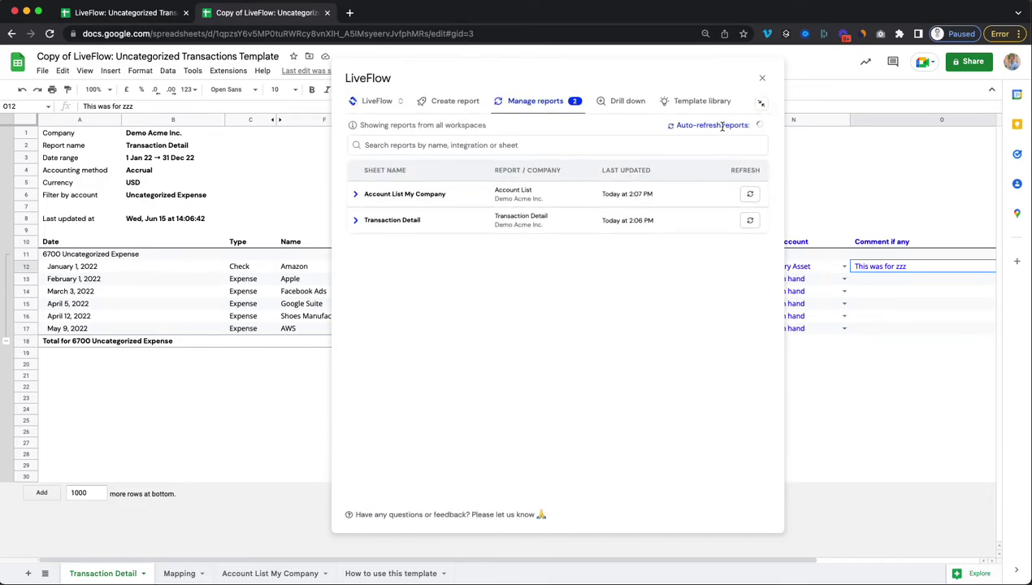
Step: Refresh the Transaction Detail and Account List My Company reports manually, and move the collapsed LiveFlow window away from the report columns
click(748, 226)
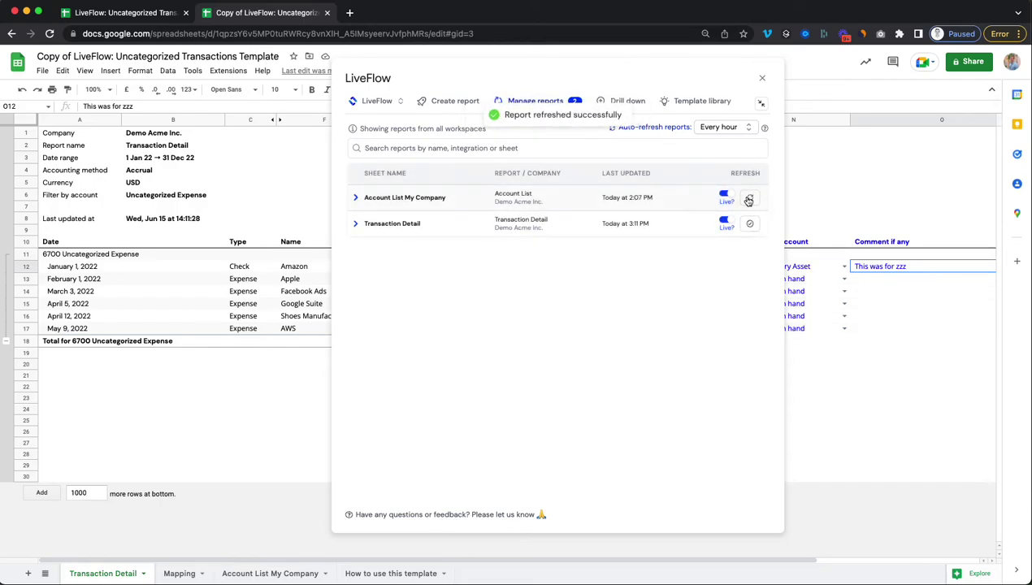
click(749, 201)
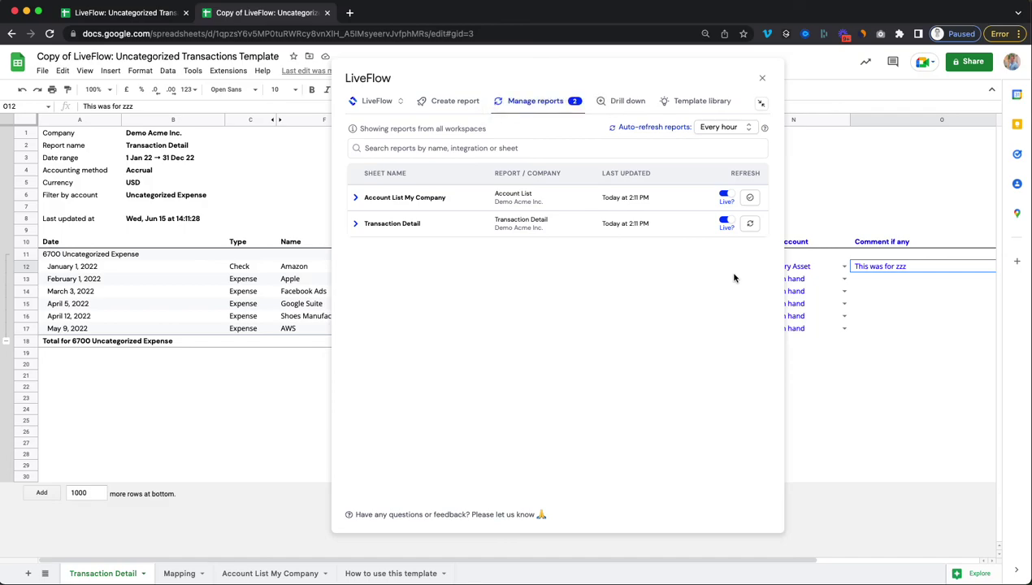
click(762, 105)
drag(370, 85, 797, 84)
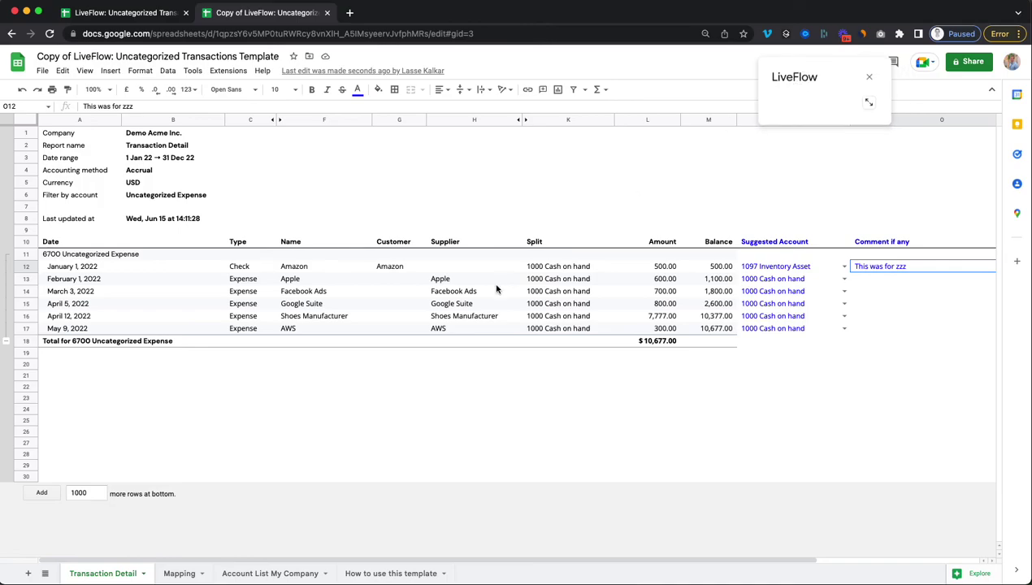